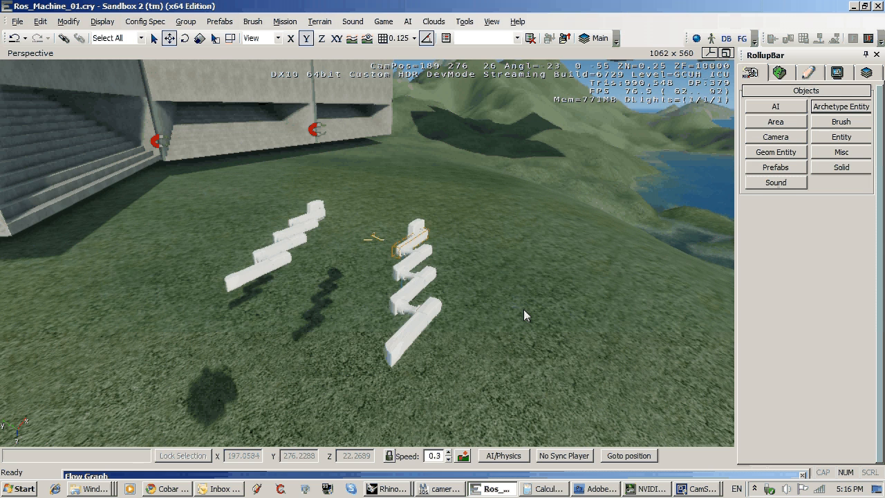
# Step: Play-test the row of linked concrete boxes in game mode, swinging them in both directions with their assigned controls
pyautogui.press('d')
pyautogui.moveTo(523, 309); pyautogui.dragTo(549, 289, button='right')
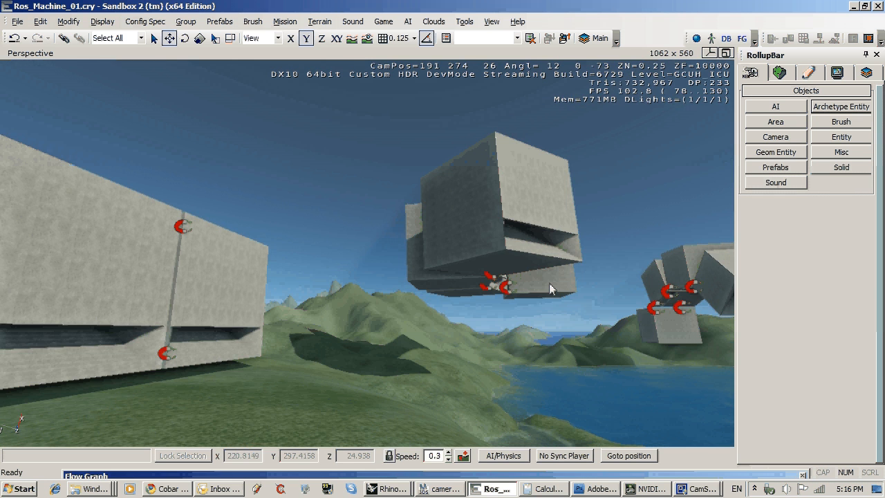
pyautogui.press('w')
pyautogui.moveTo(550, 284); pyautogui.dragTo(549, 281, button='right')
pyautogui.press('w')
pyautogui.press('s')
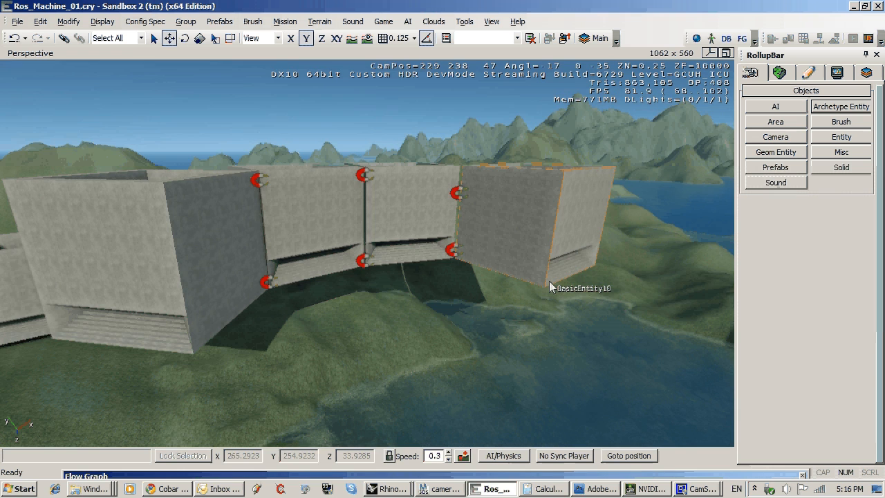
pyautogui.hotkey('ctrl', 'g')
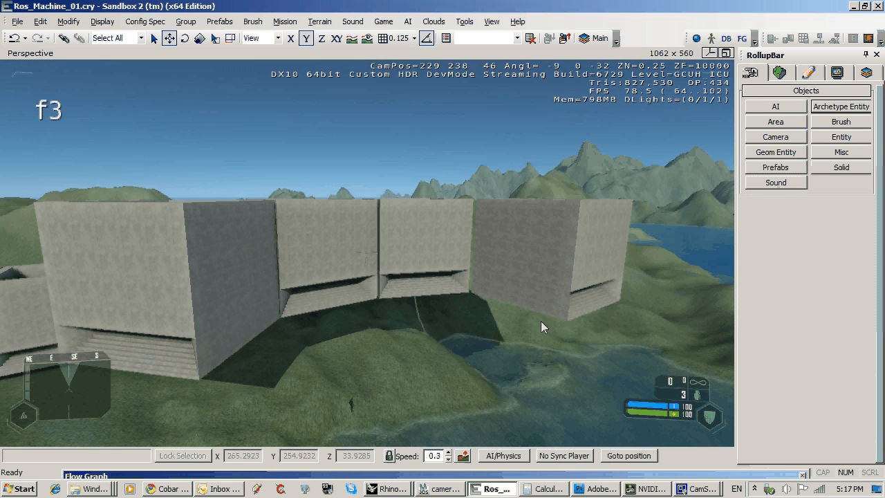
pyautogui.press('p')
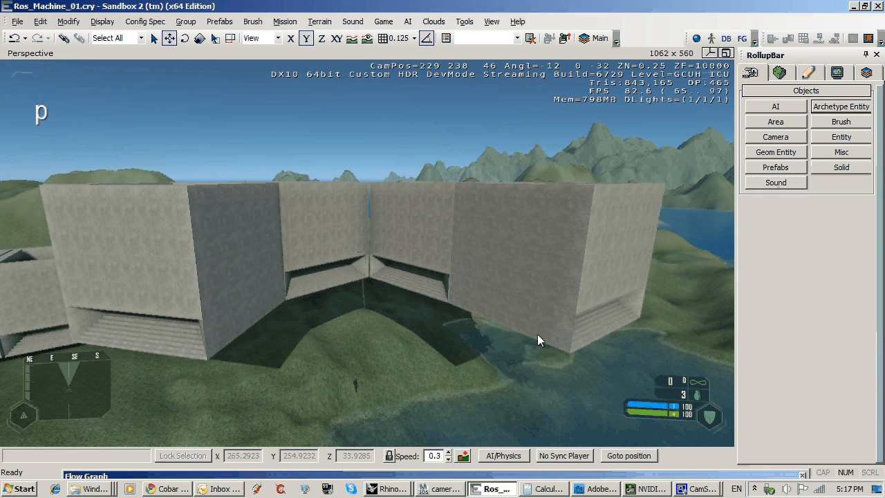
pyautogui.press('w')
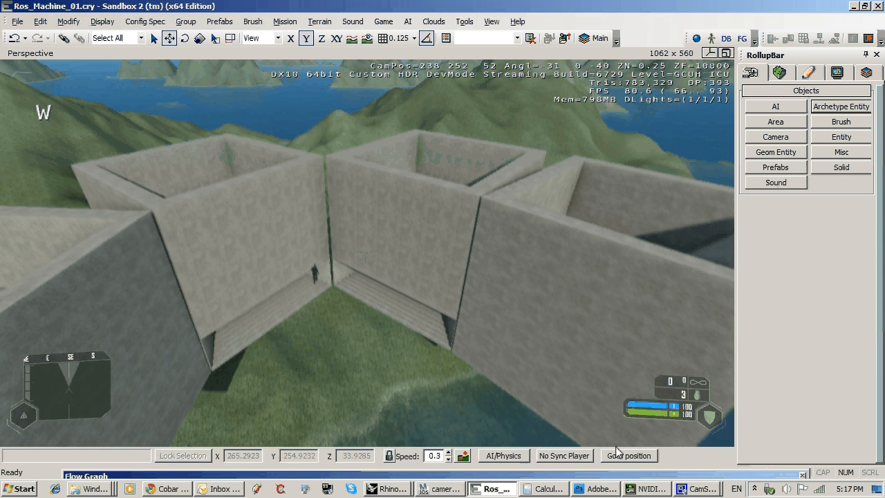
pyautogui.press('s')
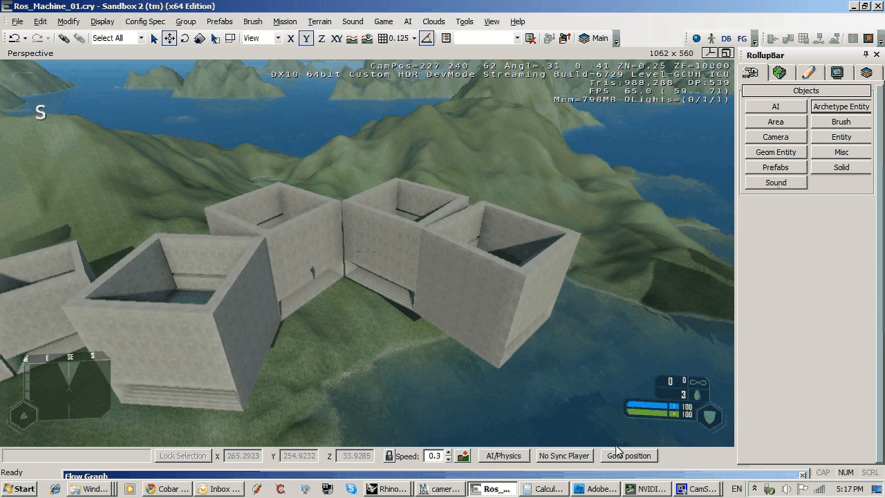
pyautogui.press('l')
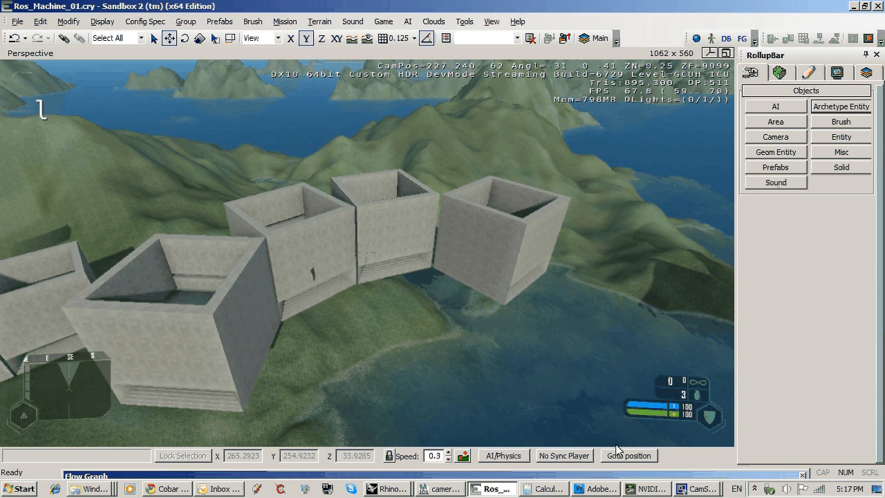
# Step: Fly across the water to the arch of open concrete boxes and swing its linked boxes in both directions
pyautogui.moveTo(616, 445); pyautogui.dragTo(19, 340, button='right')
pyautogui.press('w')
pyautogui.press('w')
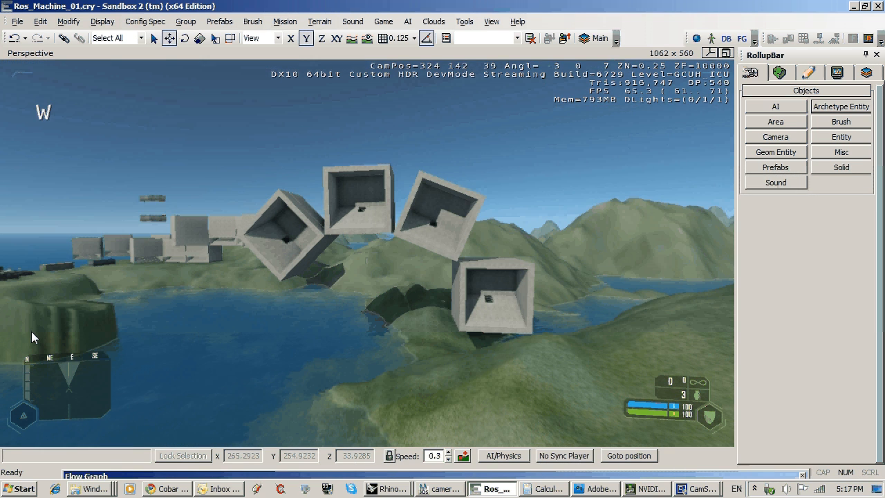
pyautogui.press('w')
pyautogui.moveTo(31, 331); pyautogui.dragTo(30, 331, button='right')
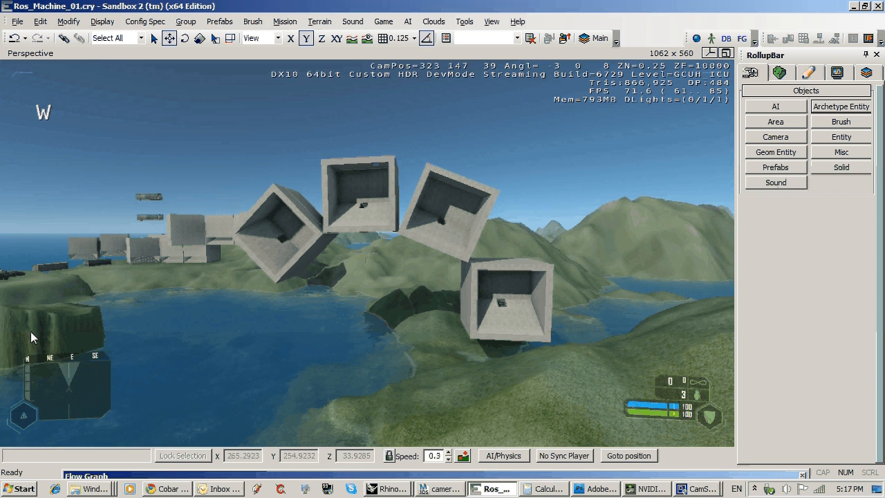
pyautogui.press('p')
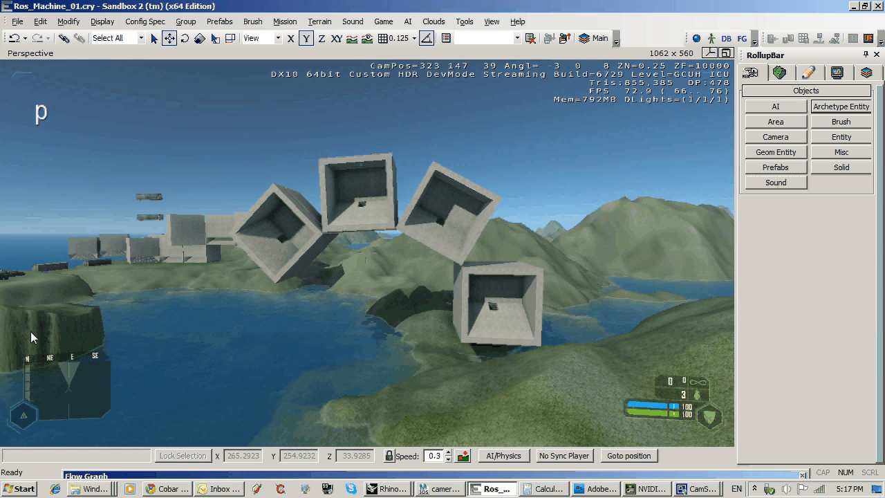
pyautogui.moveTo(31, 331); pyautogui.dragTo(31, 324, button='right')
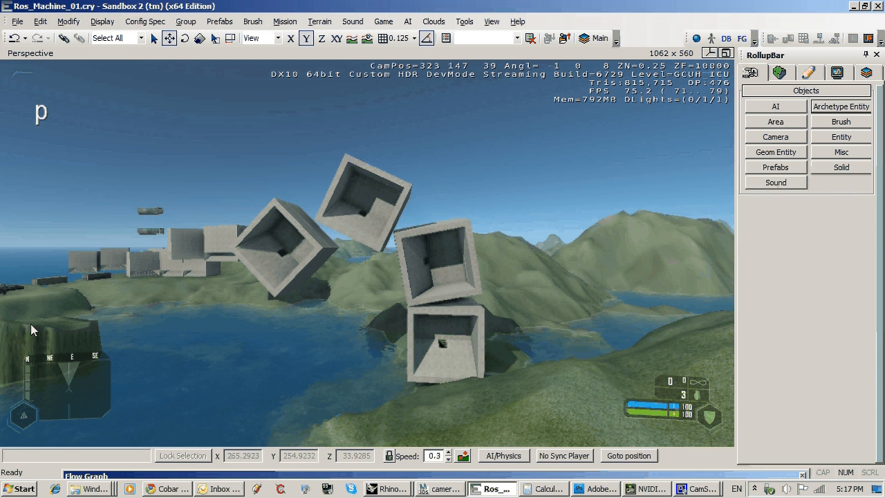
pyautogui.press('l')
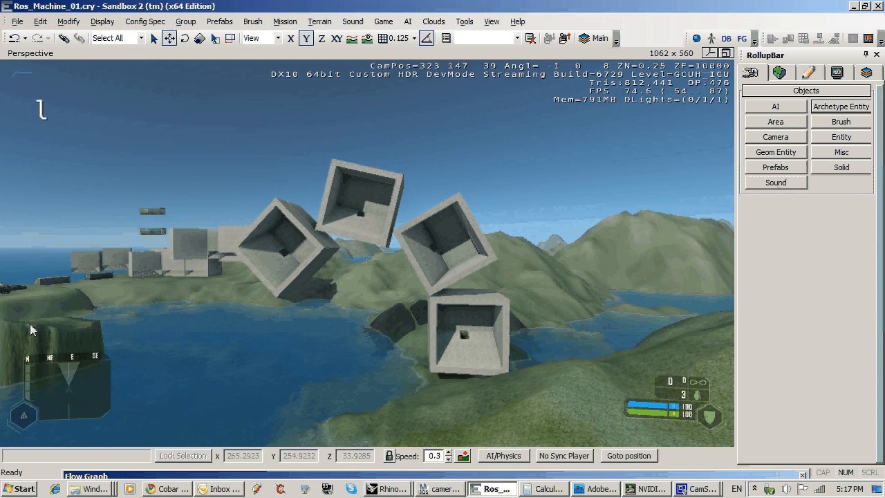
# Step: Return to the white jointed arms on the grass and exit game mode
pyautogui.moveTo(29, 324); pyautogui.dragTo(0, 368, button='right')
pyautogui.press('w')
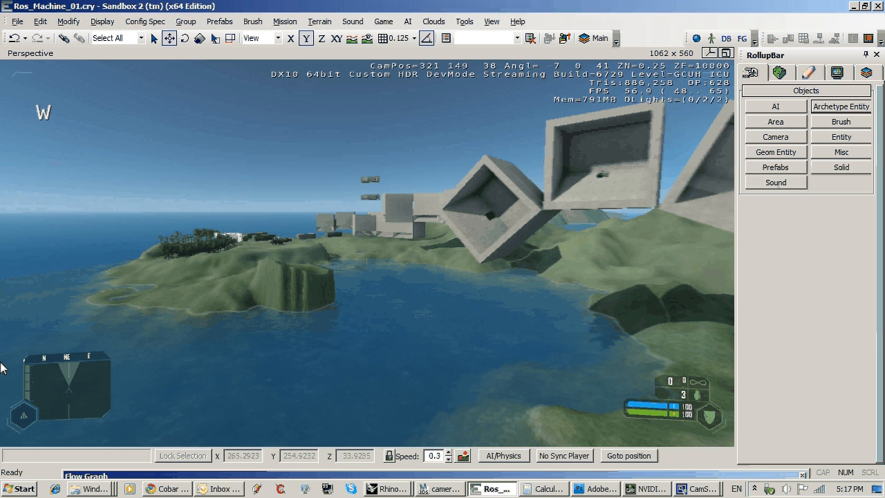
pyautogui.press('shift')
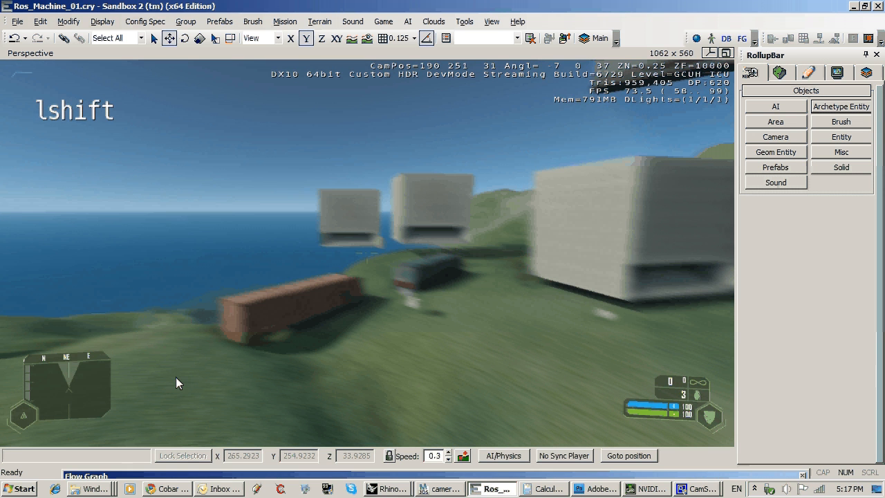
pyautogui.press('w')
pyautogui.moveTo(176, 382); pyautogui.dragTo(430, 451, button='right')
pyautogui.press('d')
pyautogui.press('w')
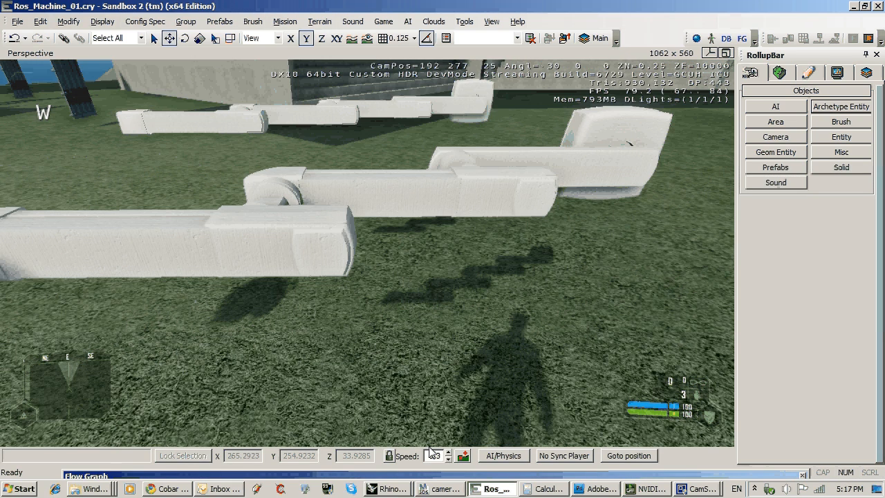
pyautogui.press('Escape')
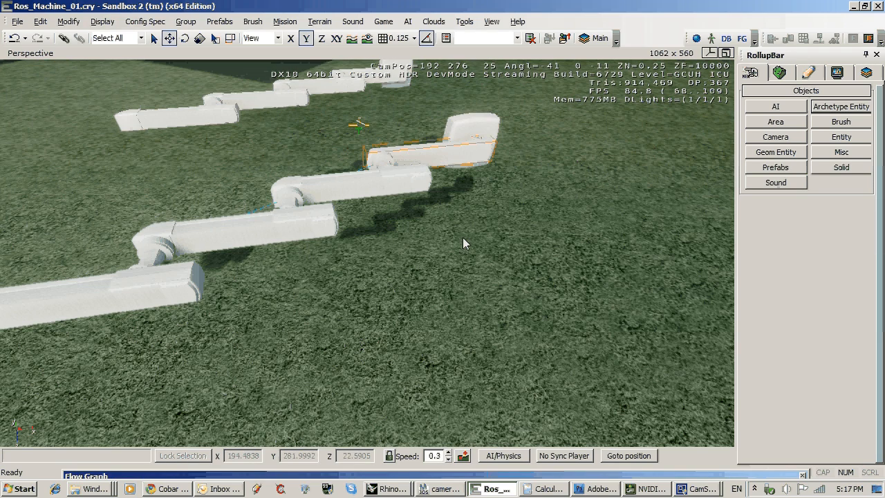
# Step: Select the nearer arm's segments GeomEntity44, GeomEntity46 and GeomEntity47 one after another to inspect them
pyautogui.click(413, 186)
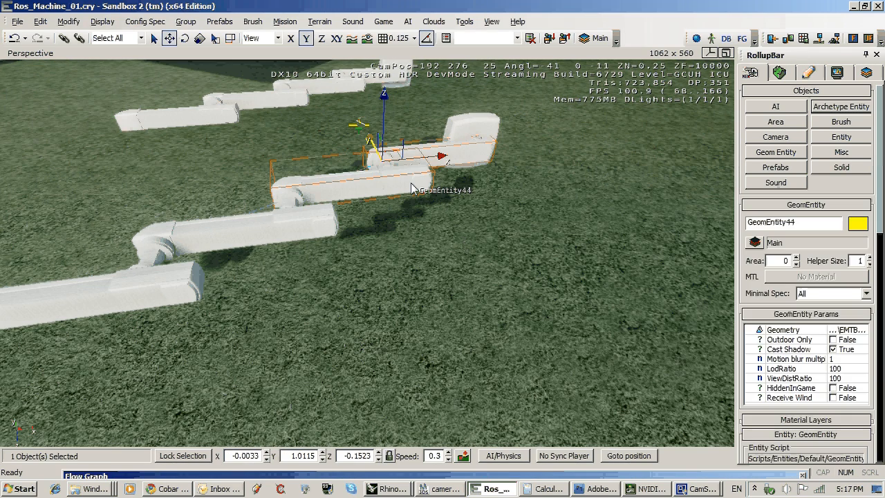
pyautogui.click(235, 240)
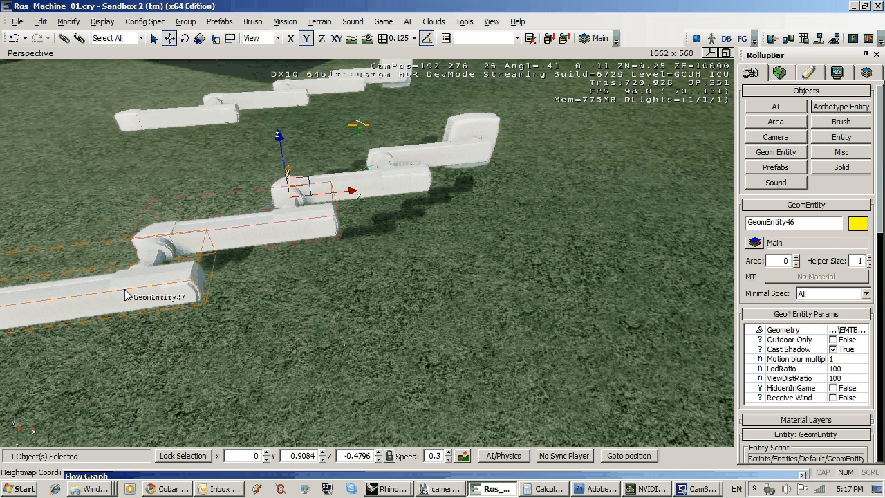
pyautogui.click(188, 288)
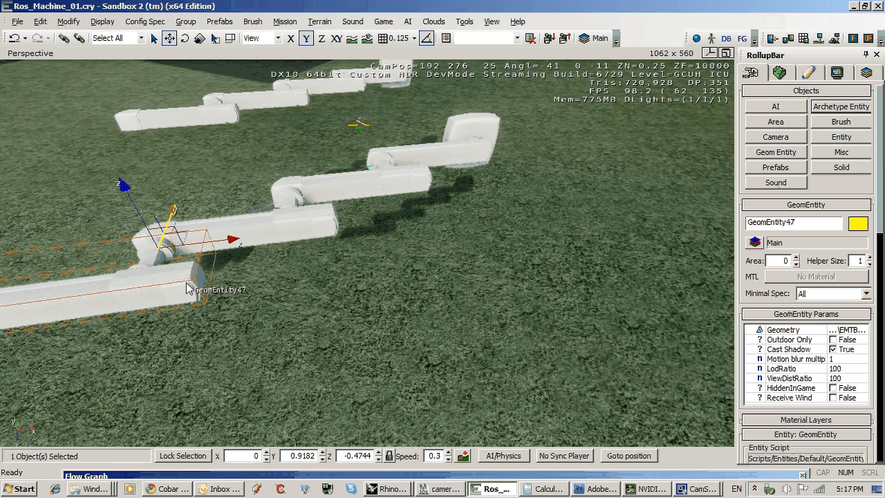
pyautogui.moveTo(188, 287); pyautogui.dragTo(199, 273, button='right')
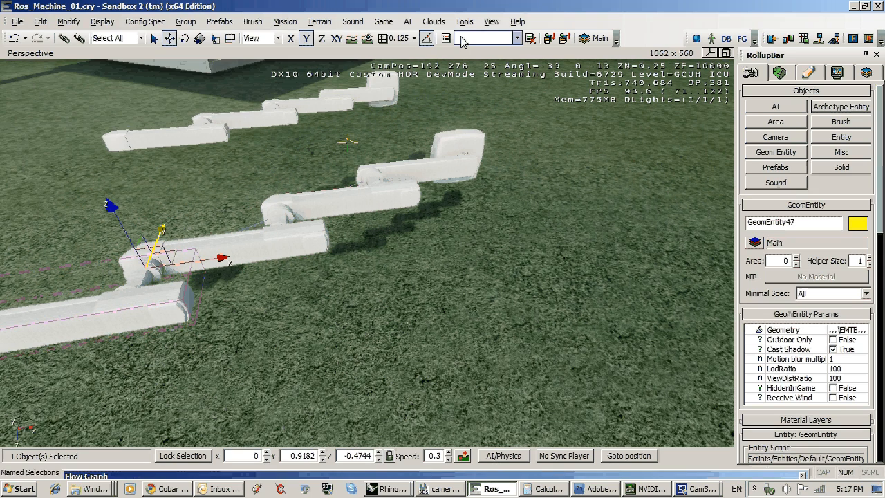
# Step: Examine the arm's parent-child hierarchy from GeomEntity42 to GeomEntity47 in the object list, then close the list
pyautogui.press('t')
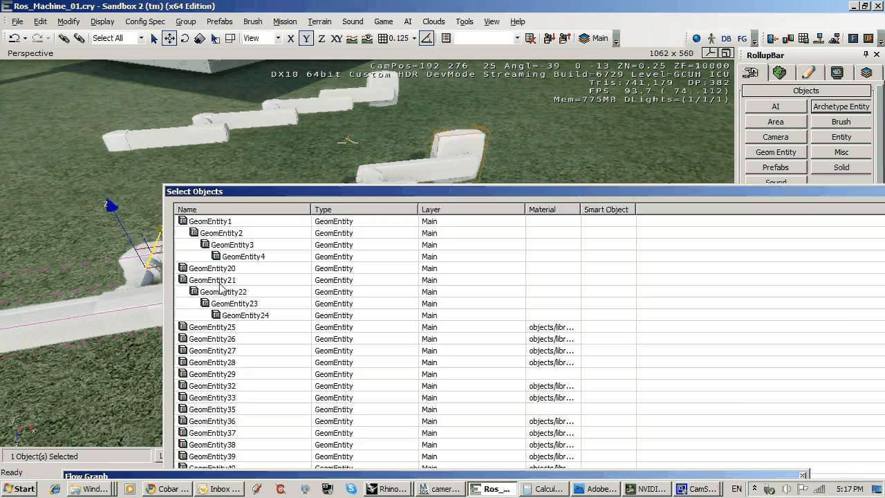
pyautogui.click(132, 337)
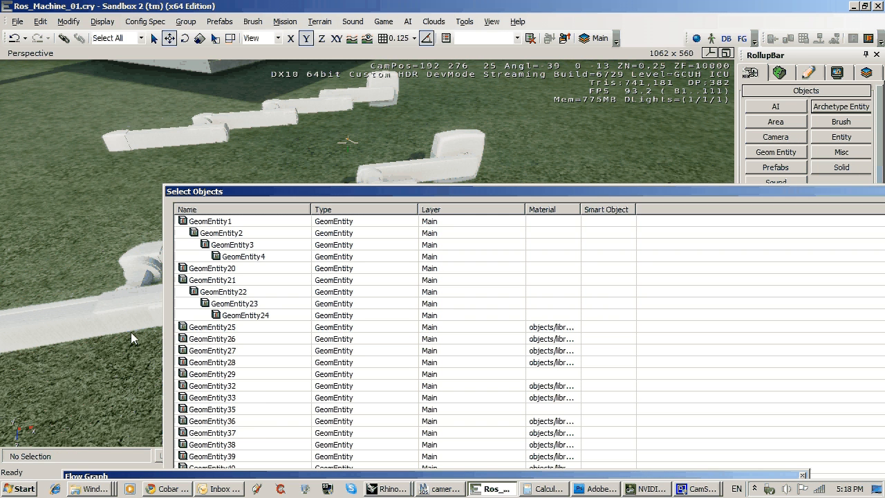
pyautogui.click(131, 333)
pyautogui.moveTo(131, 373); pyautogui.dragTo(127, 382, button='right')
pyautogui.moveTo(582, 191); pyautogui.dragTo(618, 89)
pyautogui.scroll(-1, 407, 297)
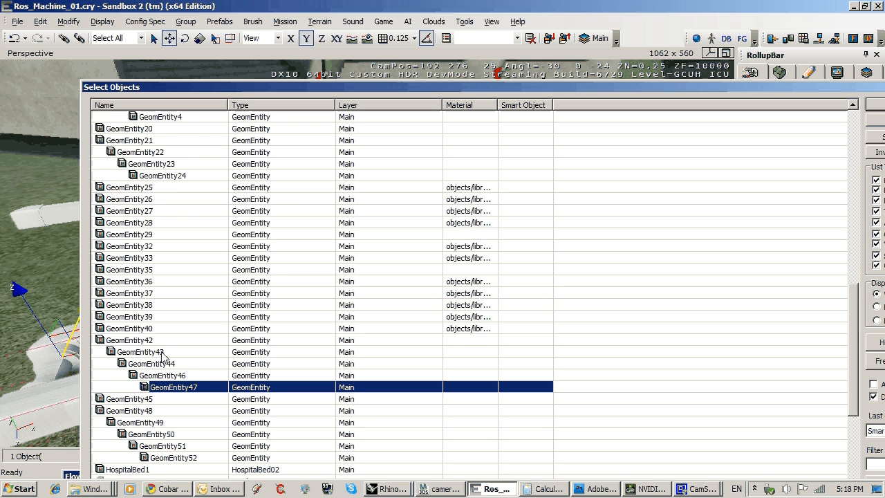
pyautogui.click(139, 340)
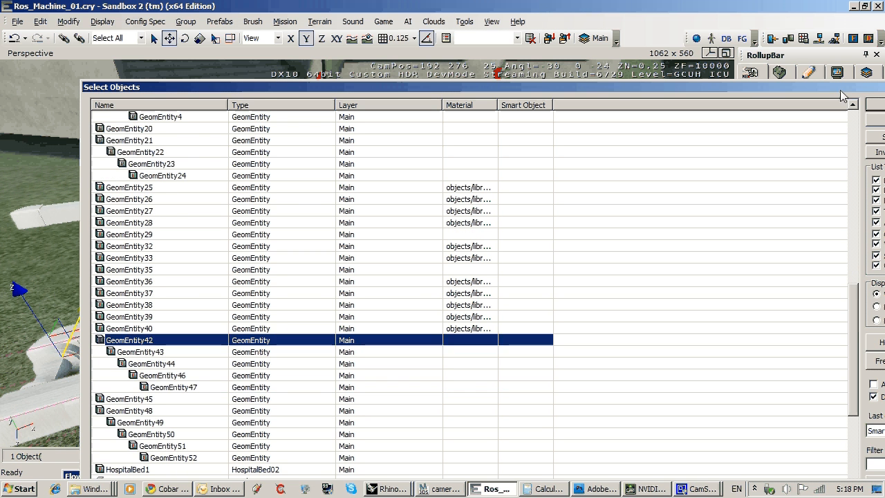
pyautogui.moveTo(840, 88); pyautogui.dragTo(715, 109)
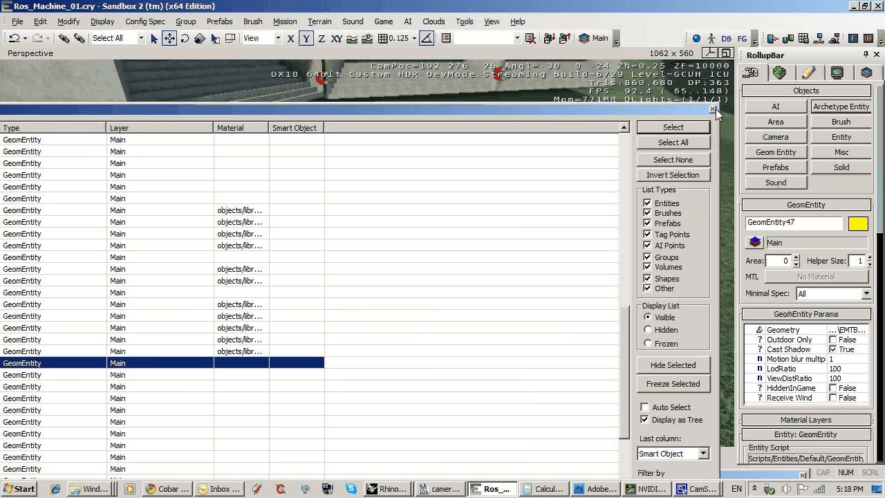
pyautogui.click(712, 109)
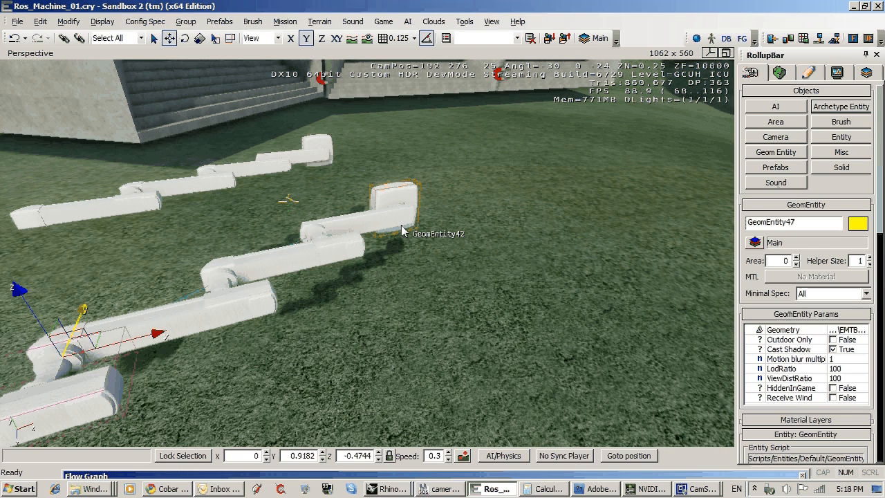
# Step: Select the arm's base part GeomEntity42, then clear the selection and view the whole chain of segments
pyautogui.click(403, 226)
pyautogui.moveTo(577, 307); pyautogui.dragTo(480, 338, button='right')
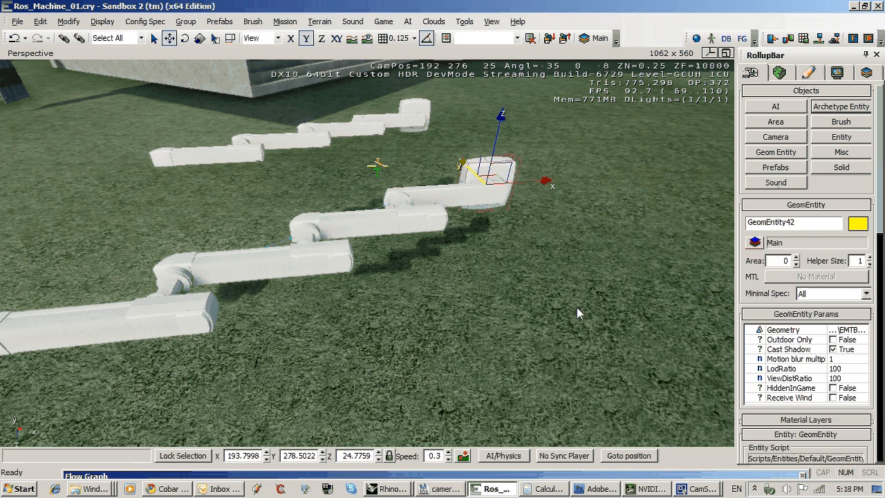
pyautogui.click(577, 307)
pyautogui.moveTo(577, 307); pyautogui.dragTo(551, 303, button='right')
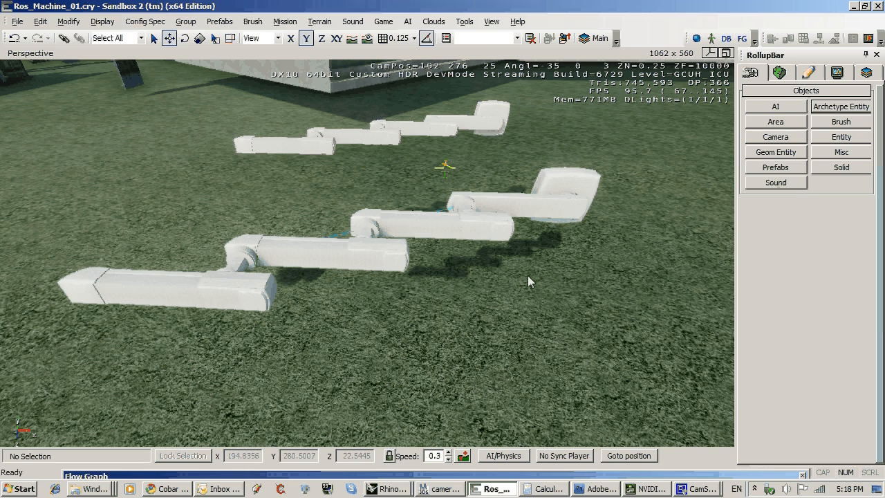
pyautogui.press('a')
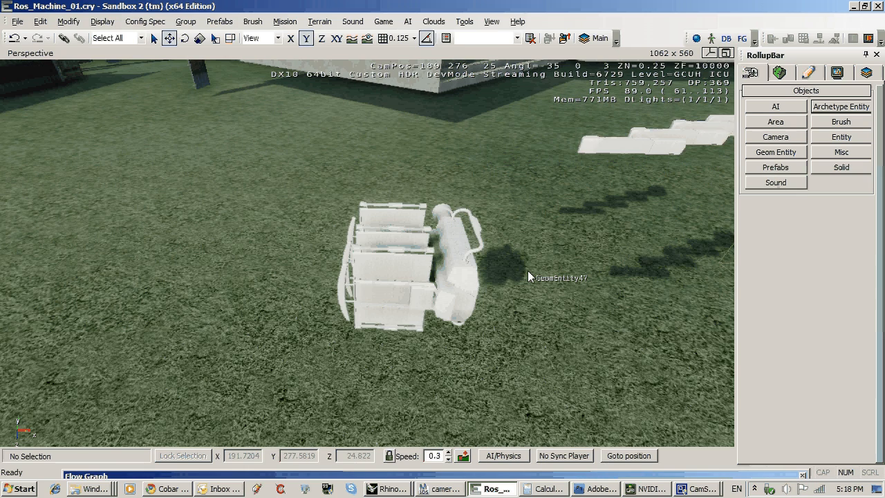
pyautogui.press('d')
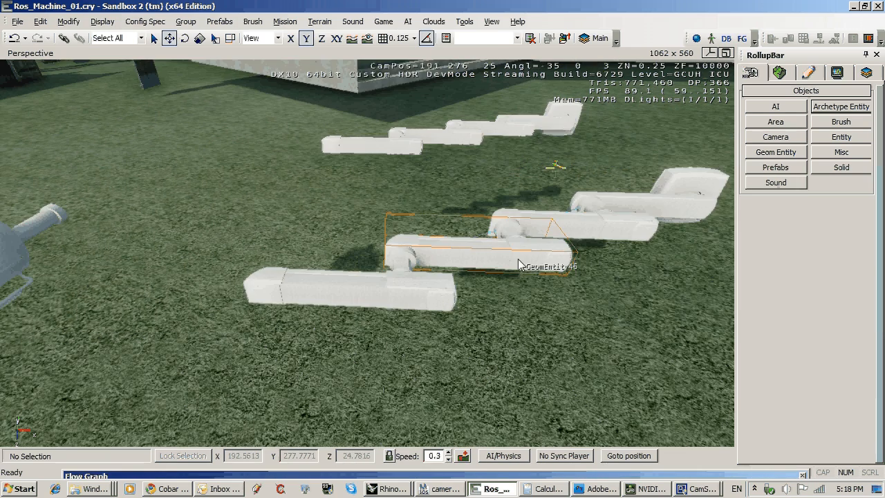
# Step: Play-test the jointed arms in game mode by rotating their segments with the direction controls, then exit game mode
pyautogui.hotkey('ctrl', 'g')
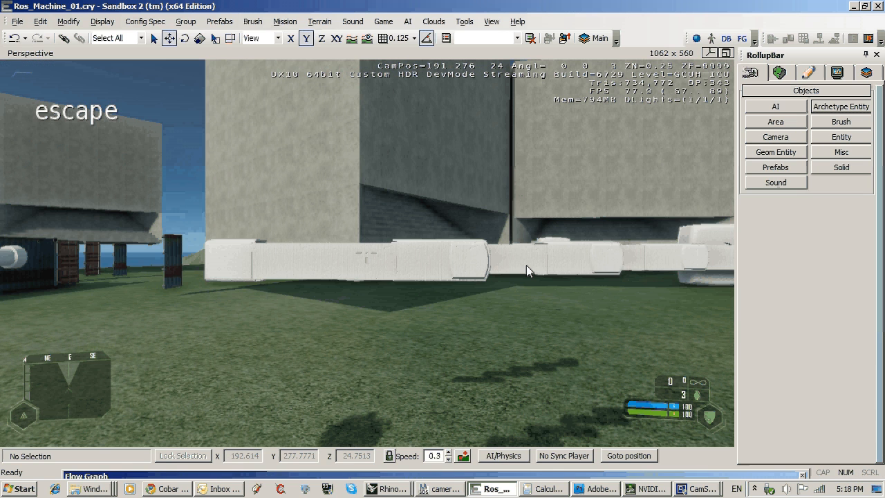
pyautogui.moveTo(526, 265); pyautogui.dragTo(584, 163, button='right')
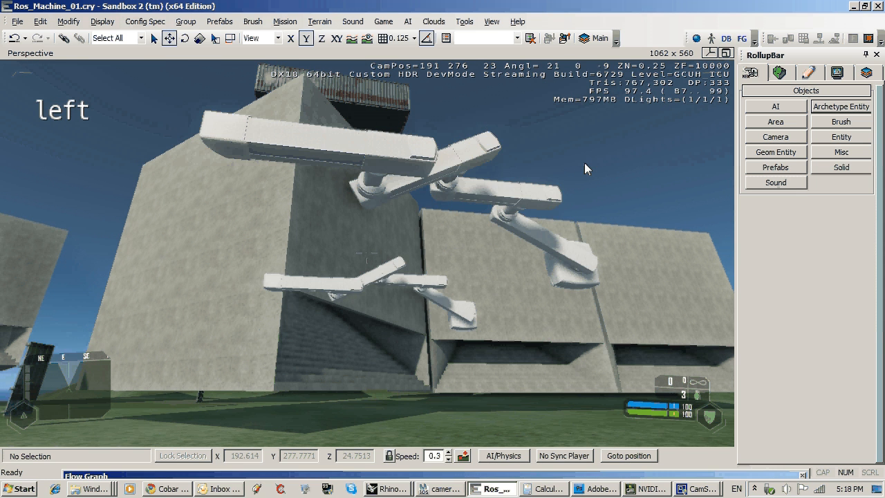
pyautogui.press('Escape')
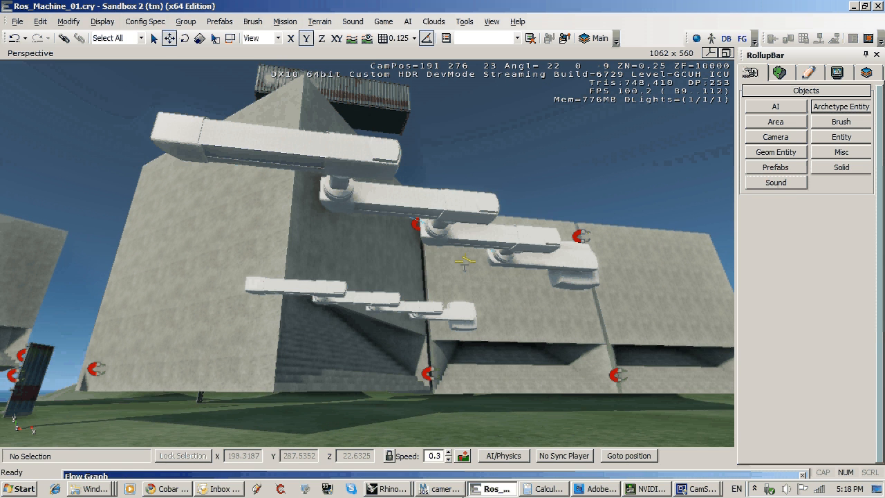
# Step: Open the Flow Graph window and trace the Left and Right key logic from the proximity trigger to the GeomEntity43 rotation nodes
pyautogui.moveTo(86, 475); pyautogui.dragTo(433, 100)
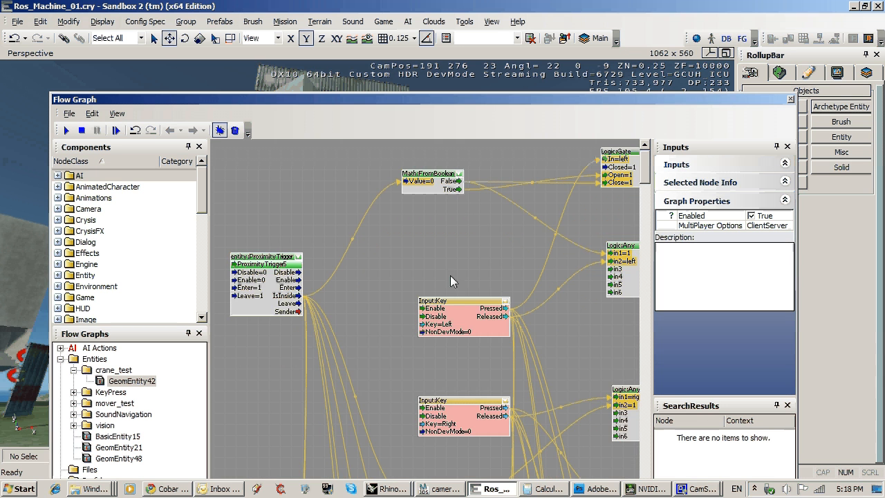
pyautogui.moveTo(482, 245); pyautogui.dragTo(457, 262, button='right')
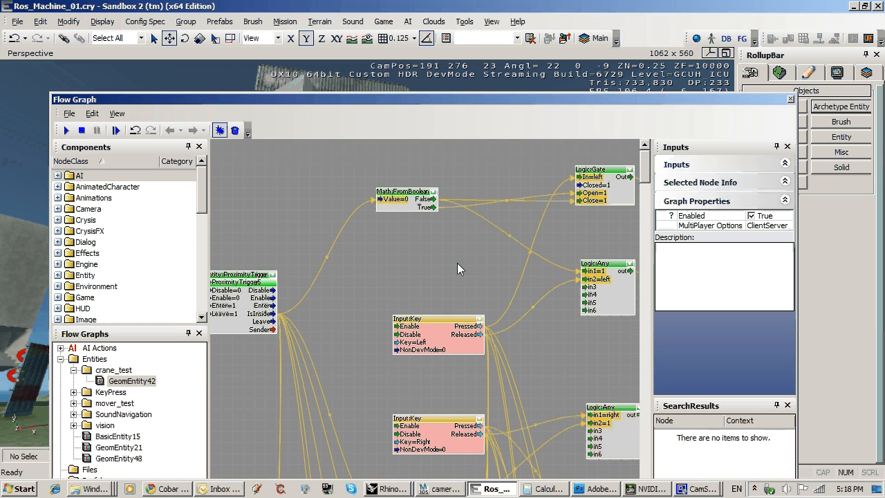
pyautogui.scroll(-1, 457, 263)
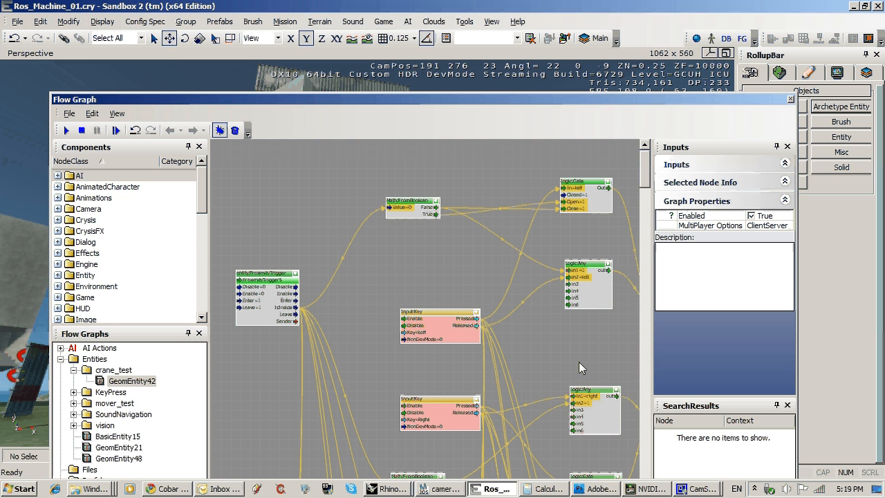
pyautogui.moveTo(578, 361); pyautogui.dragTo(508, 312, button='right')
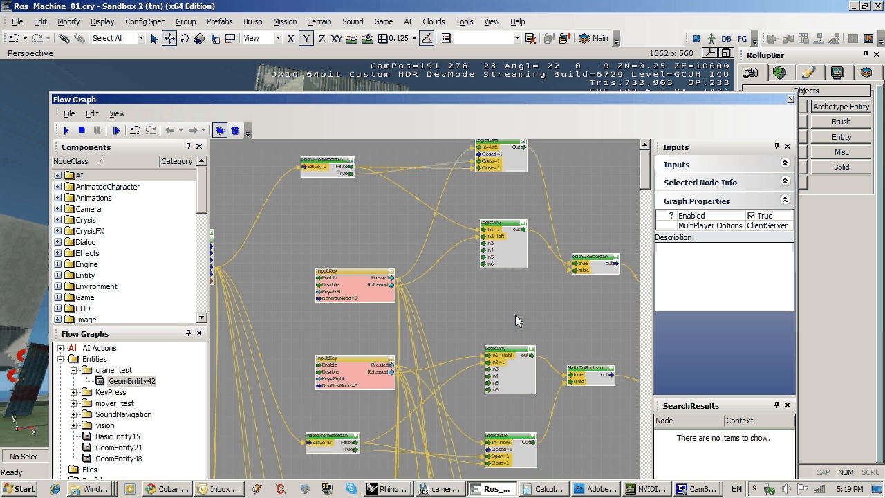
pyautogui.moveTo(565, 311); pyautogui.dragTo(421, 270, button='right')
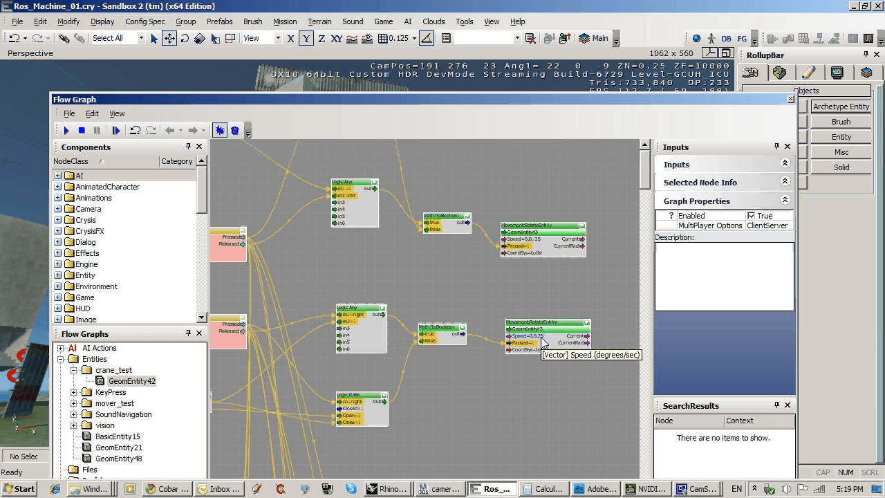
pyautogui.moveTo(478, 370); pyautogui.dragTo(560, 331, button='right')
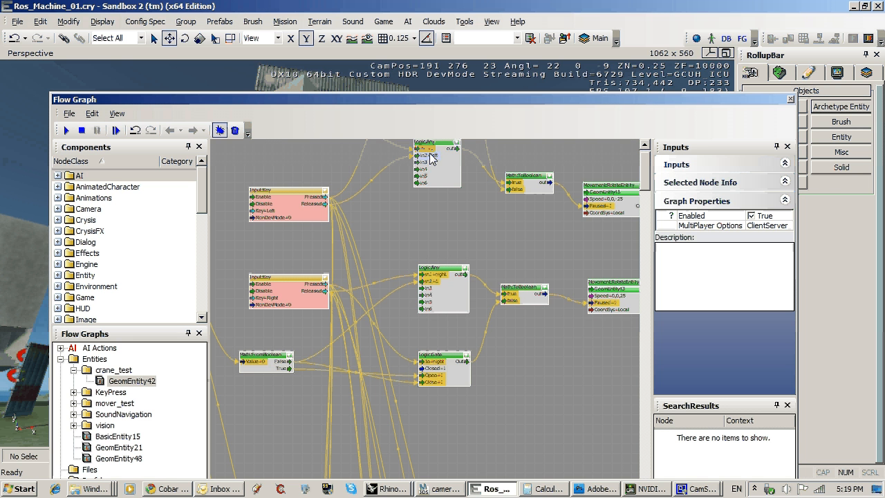
pyautogui.moveTo(518, 213); pyautogui.dragTo(479, 293, button='right')
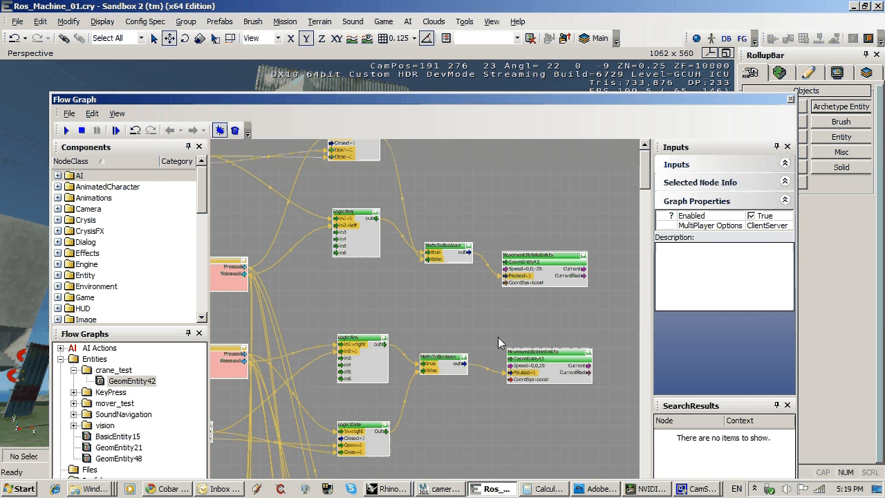
# Step: Inspect the Speed and Paused inputs on the two RotateEntity nodes assigned to GeomEntity43
pyautogui.scroll(2, 497, 337)
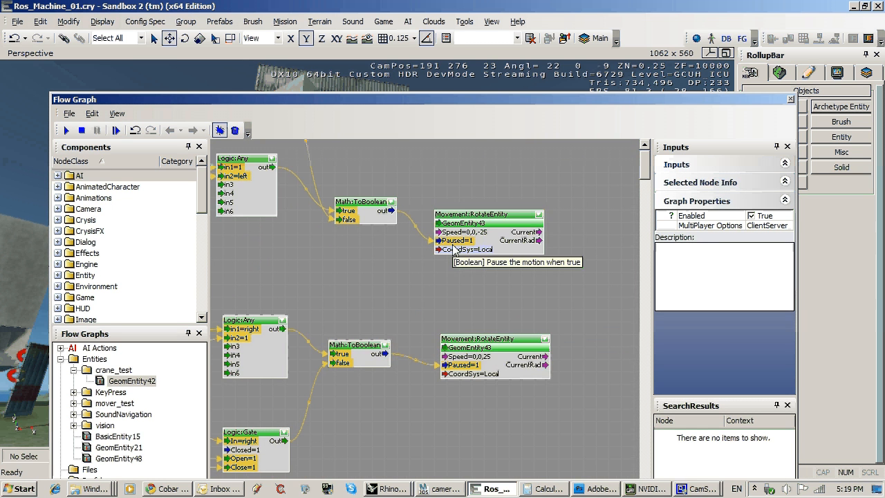
pyautogui.scroll(1, 486, 283)
pyautogui.scroll(-3, 526, 273)
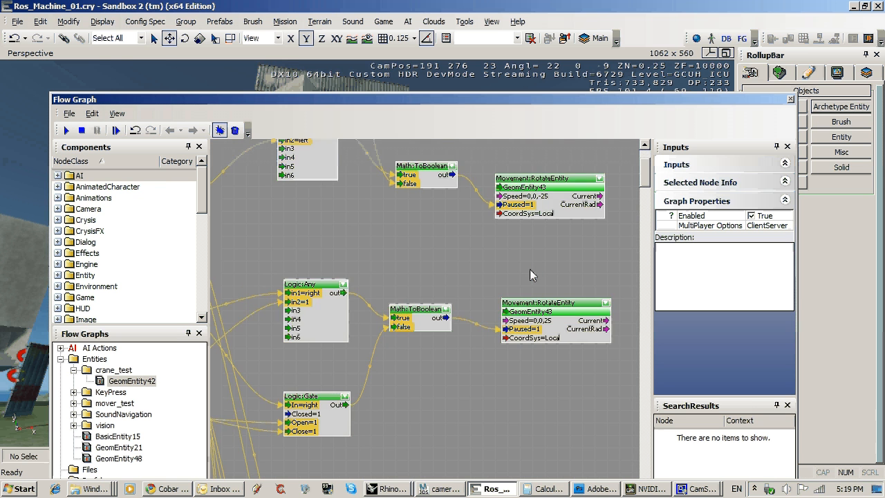
# Step: Review the first segment's complete node block and the similar blocks repeated below it in the crane graph
pyautogui.scroll(-3, 525, 273)
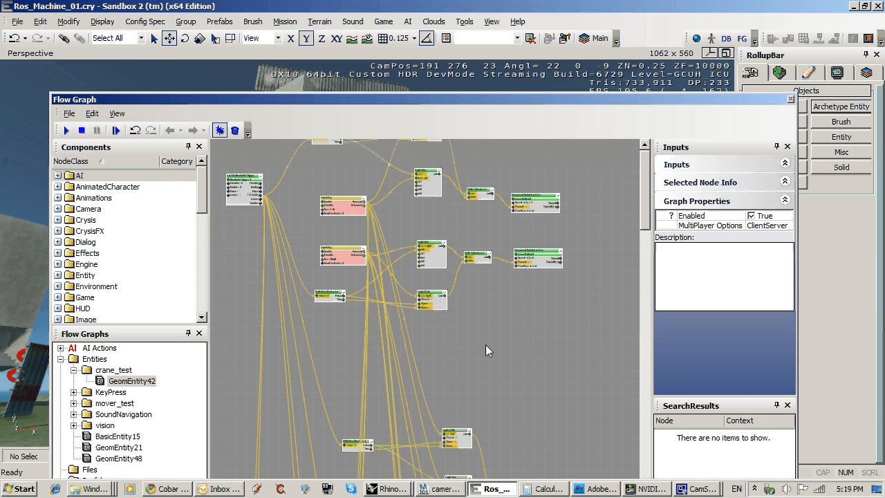
pyautogui.moveTo(485, 344); pyautogui.dragTo(488, 392, button='right')
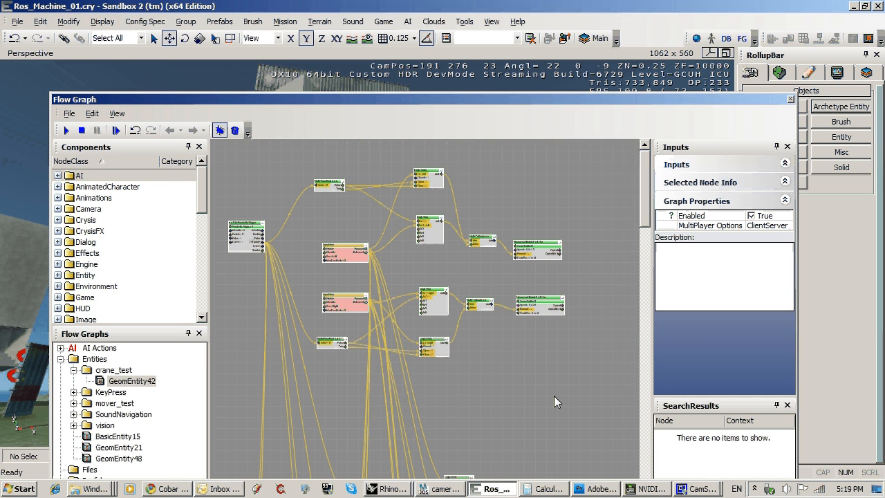
pyautogui.click(300, 150)
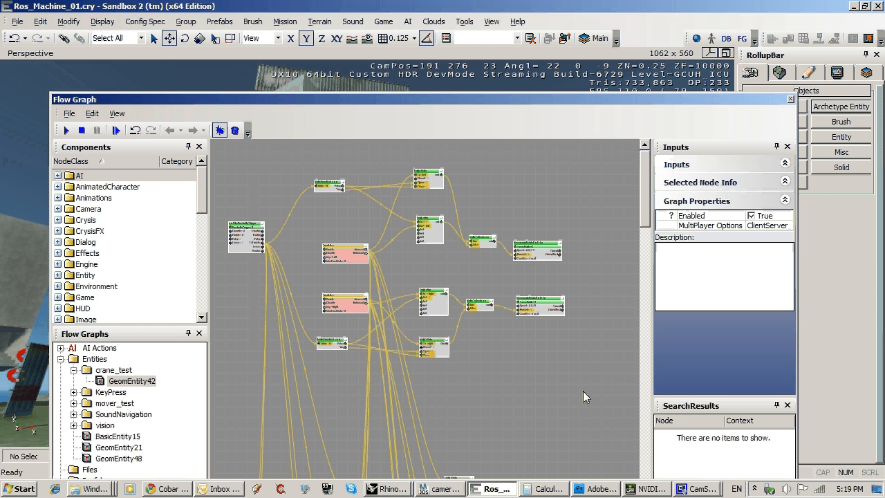
pyautogui.moveTo(583, 391); pyautogui.dragTo(539, 289, button='right')
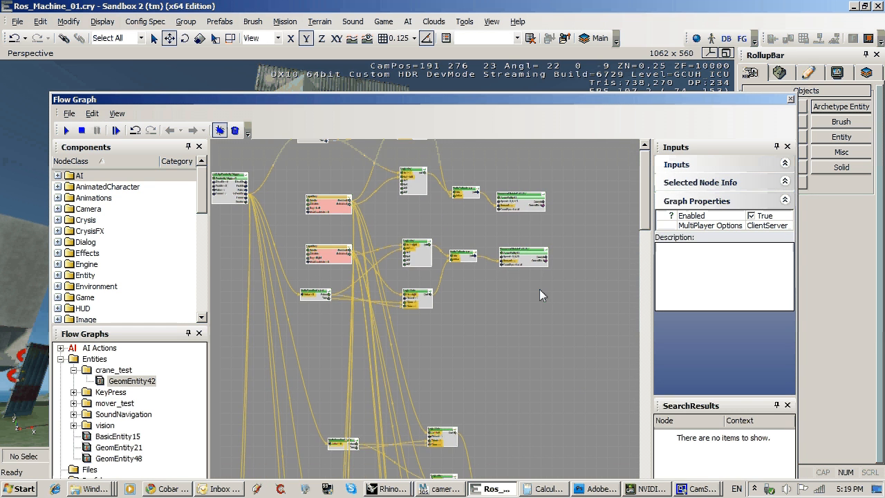
pyautogui.scroll(-2, 538, 311)
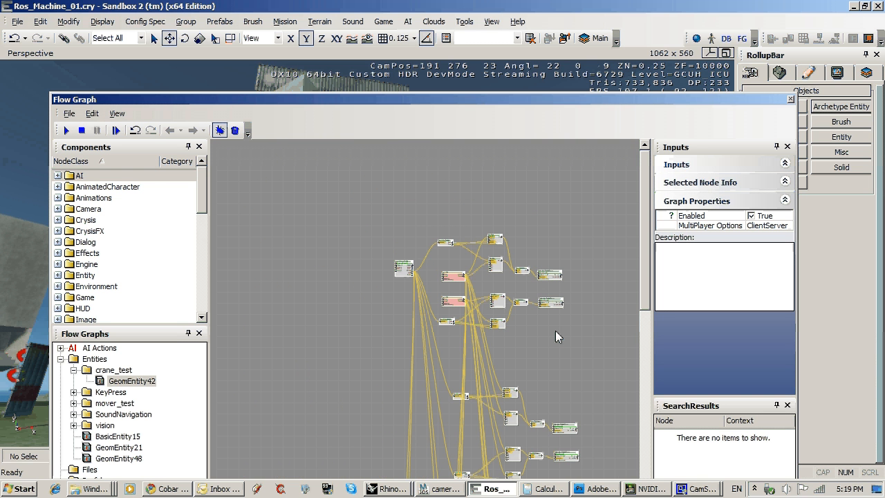
pyautogui.click(429, 219)
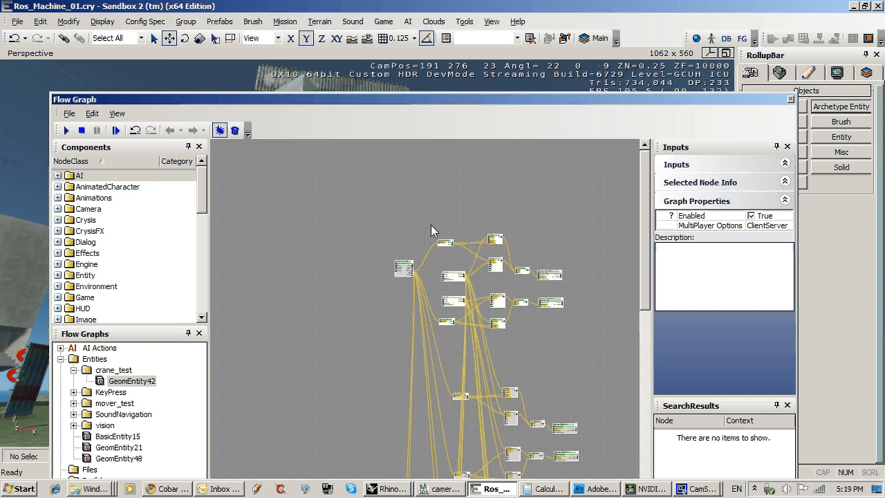
pyautogui.moveTo(571, 345); pyautogui.dragTo(482, 204, button='right')
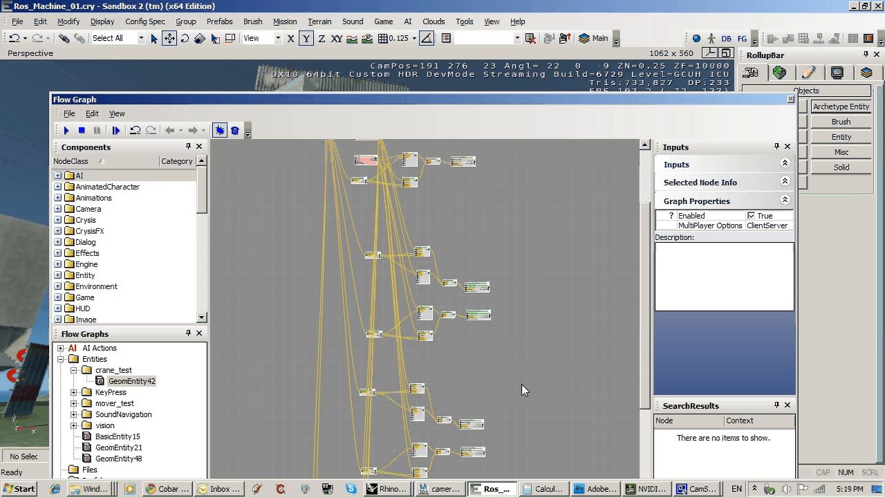
# Step: Try duplicating the second segment's node block with its links, placing the copy beside the graph's last block
pyautogui.moveTo(514, 348); pyautogui.dragTo(398, 261)
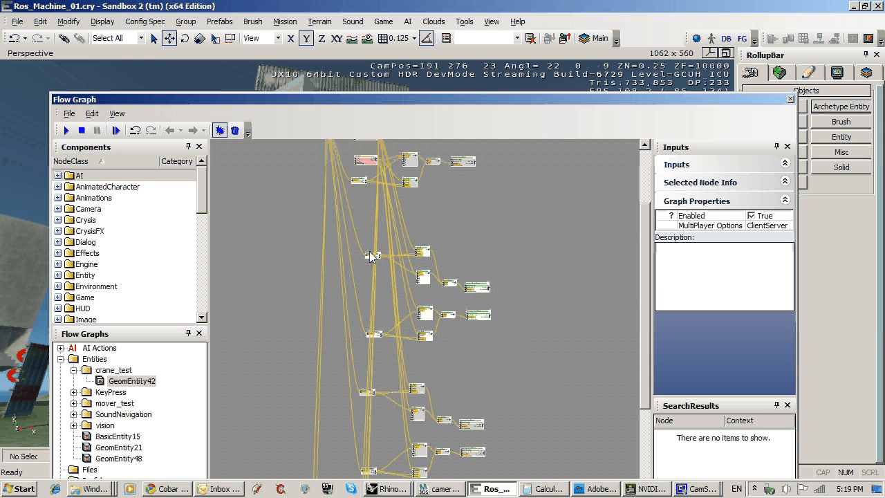
pyautogui.rightClick(370, 254)
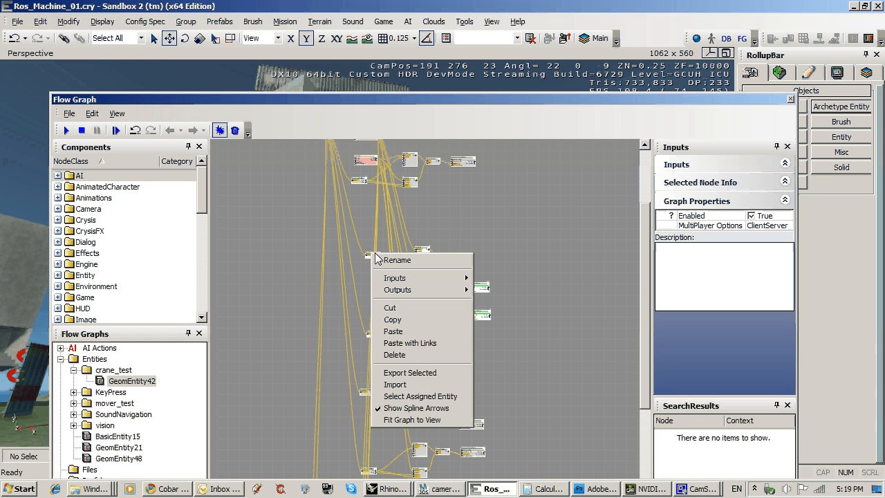
pyautogui.click(401, 319)
pyautogui.scroll(-10, 478, 240)
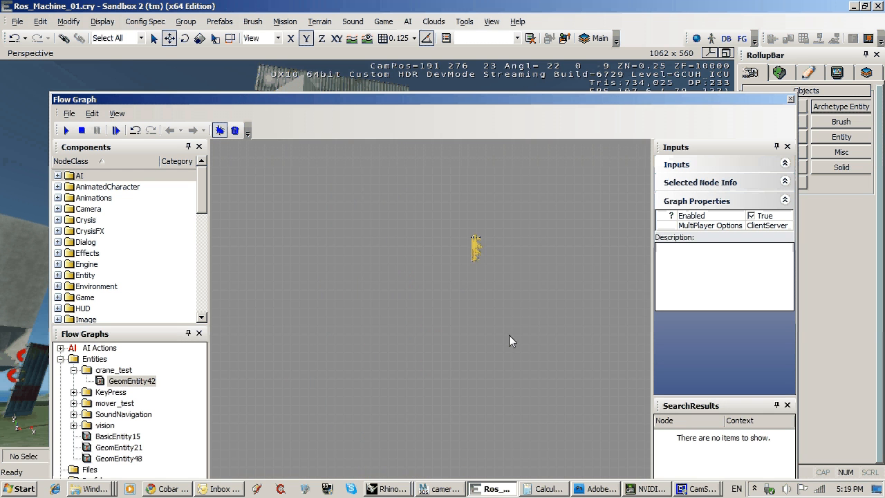
pyautogui.scroll(10, 487, 327)
pyautogui.scroll(5, 449, 255)
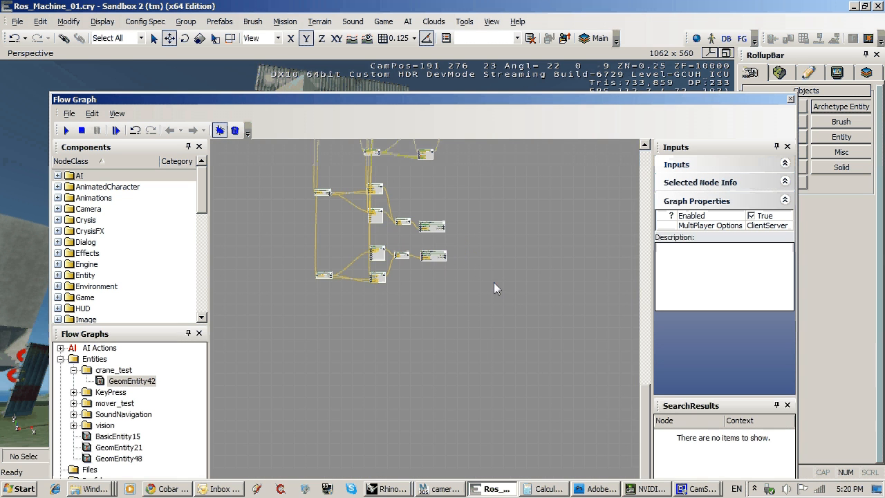
pyautogui.rightClick(385, 338)
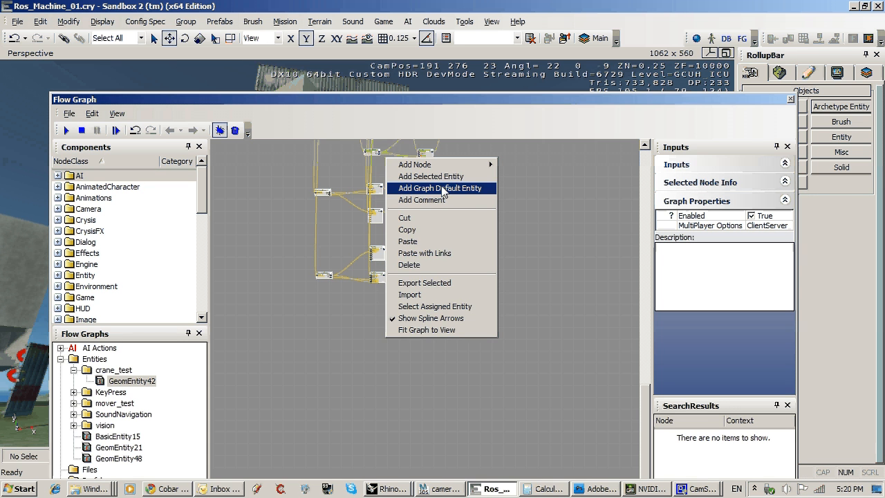
pyautogui.click(423, 253)
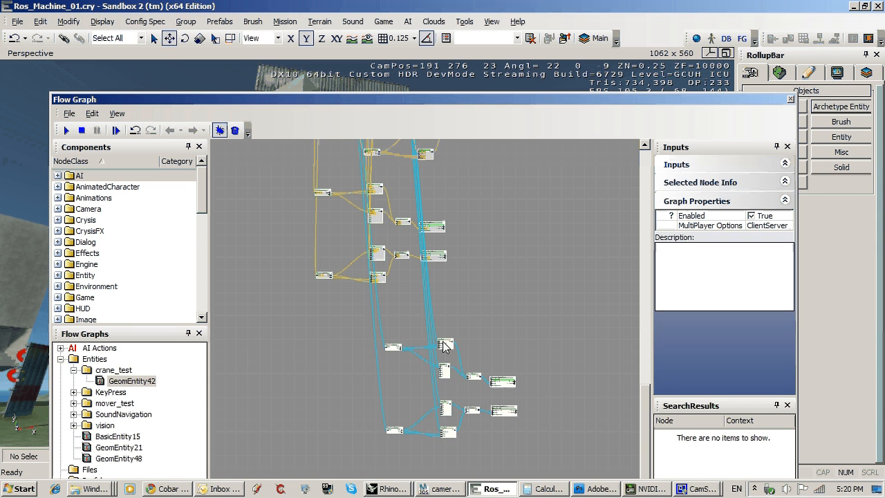
pyautogui.moveTo(444, 347); pyautogui.dragTo(572, 191)
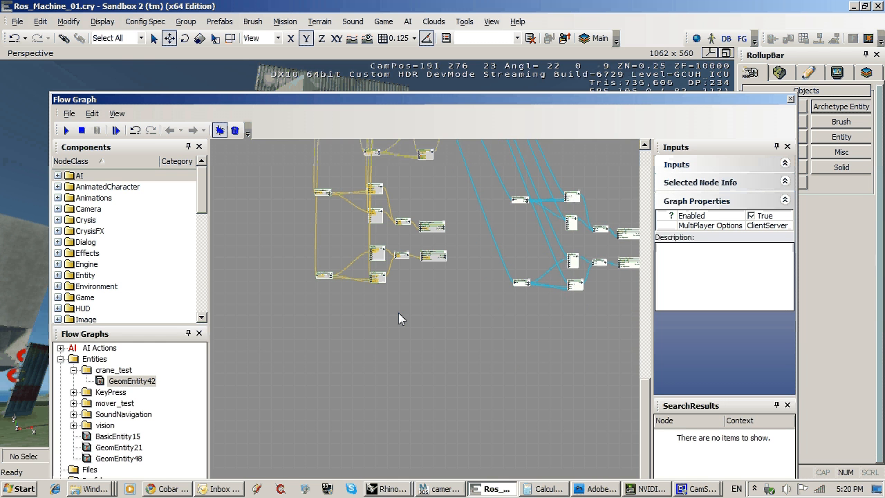
pyautogui.moveTo(543, 329); pyautogui.dragTo(426, 399, button='right')
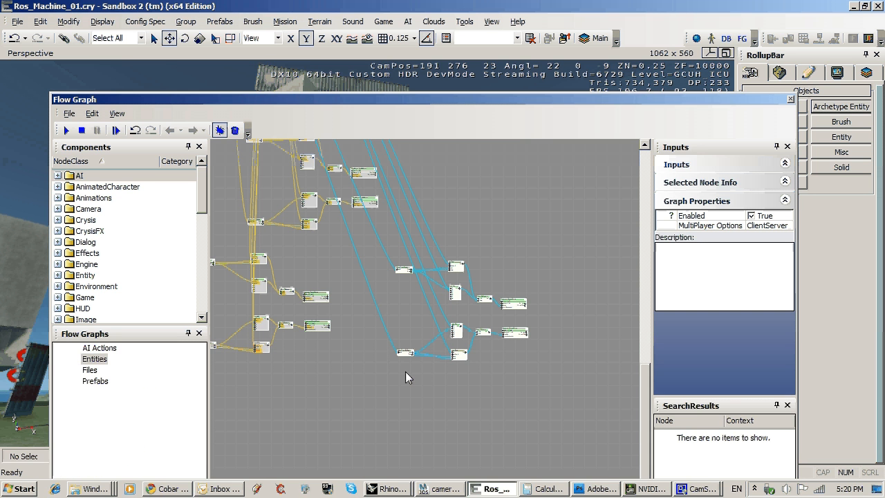
pyautogui.moveTo(383, 292); pyautogui.dragTo(448, 387, button='middle')
# Step: Survey the whole crane graph and inspect the two RotateEntity nodes that drive GeomEntity44
pyautogui.scroll(-8, 450, 389)
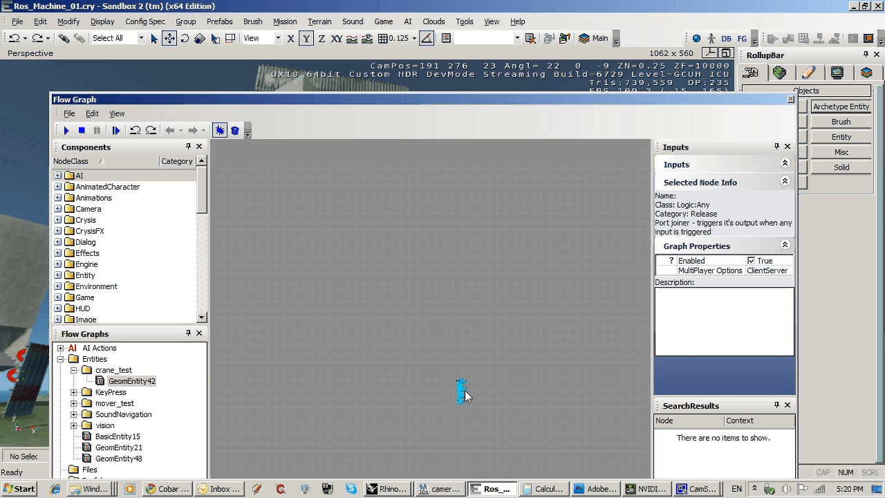
pyautogui.scroll(5, 465, 387)
pyautogui.scroll(3, 474, 316)
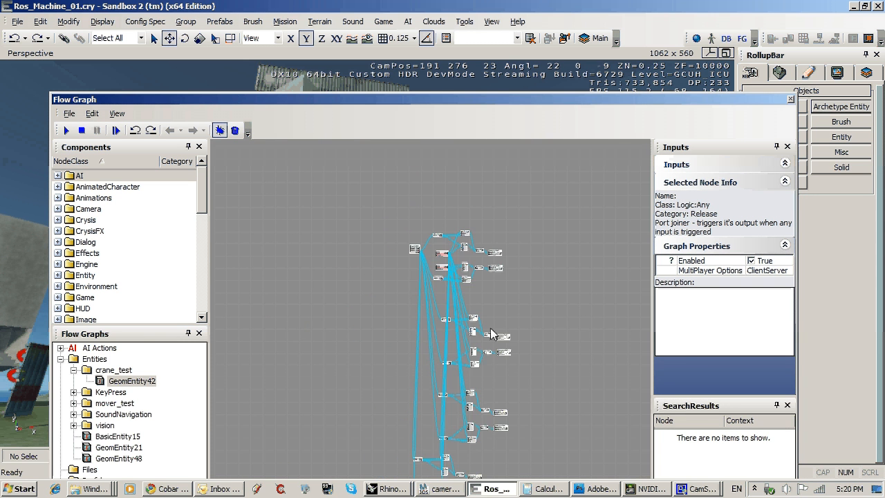
pyautogui.scroll(3, 491, 334)
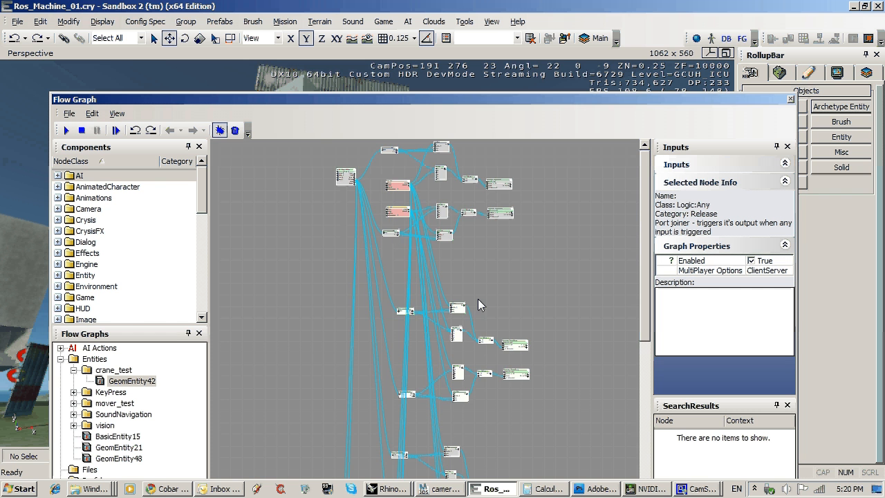
pyautogui.moveTo(376, 213); pyautogui.dragTo(370, 159, button='middle')
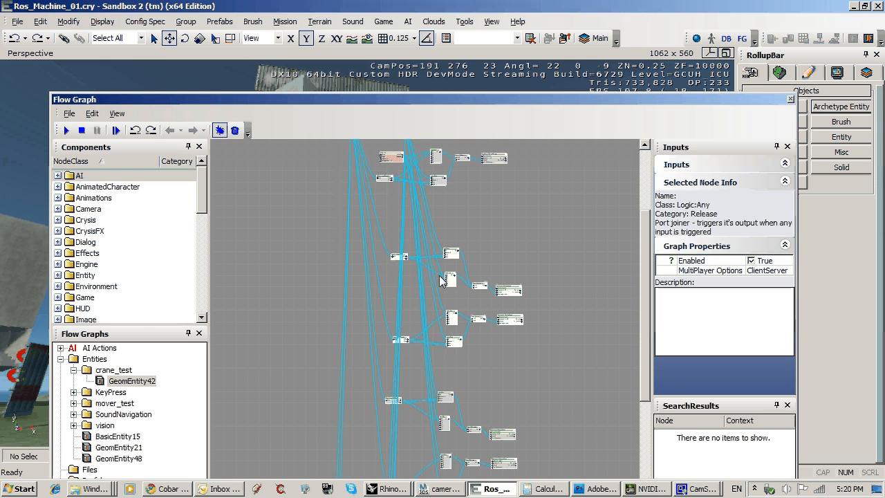
pyautogui.scroll(3, 477, 287)
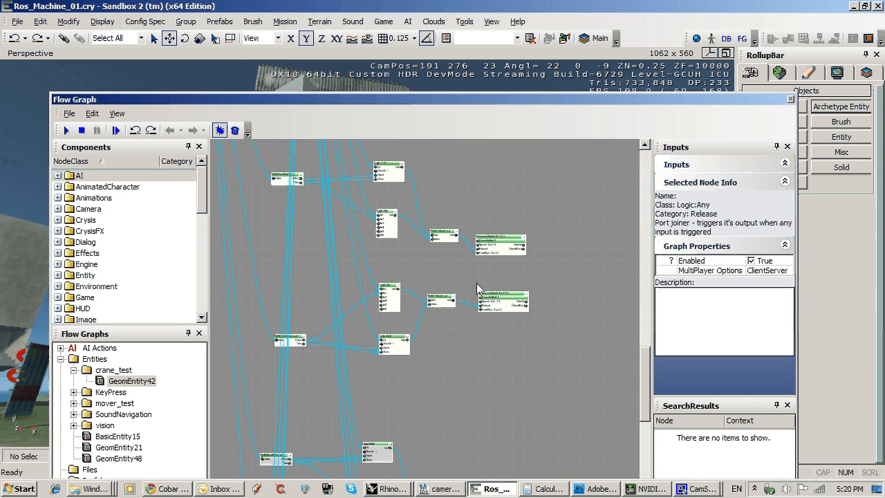
pyautogui.scroll(2, 477, 286)
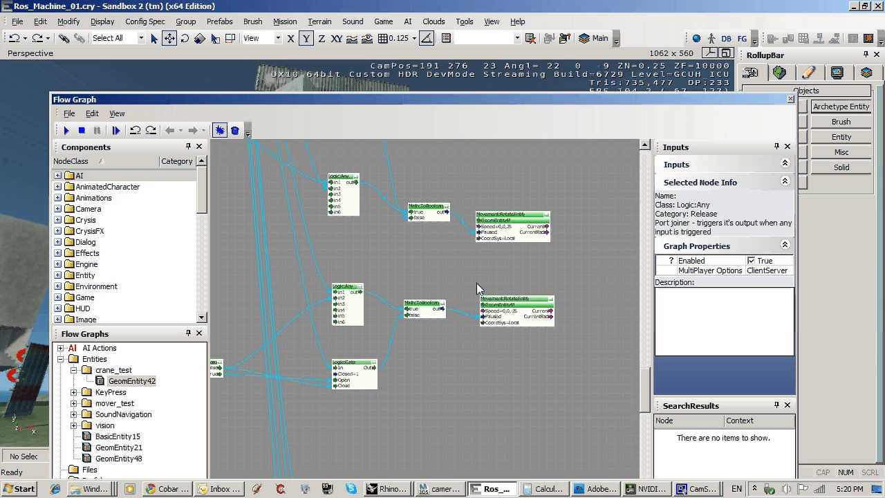
pyautogui.scroll(1, 477, 286)
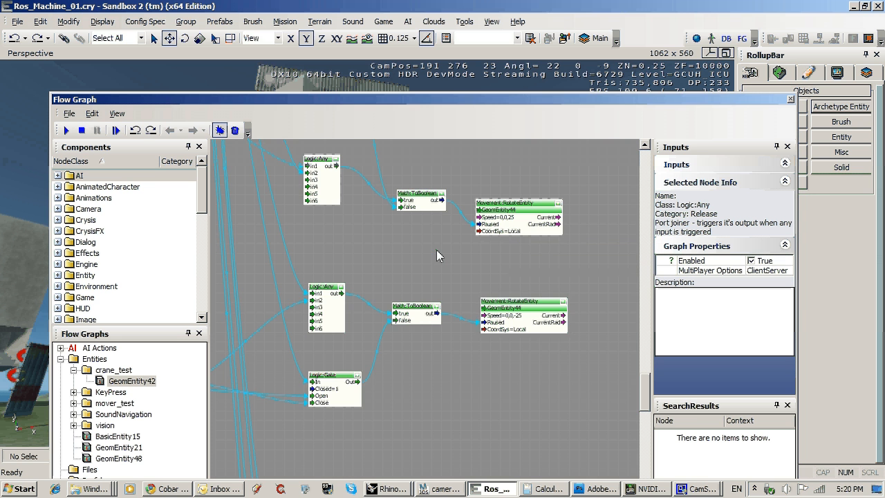
# Step: Follow the links from the GeomEntity44 rotation nodes back through their logic nodes and examine the remaining segment blocks
pyautogui.moveTo(436, 250); pyautogui.dragTo(512, 273, button='right')
pyautogui.scroll(-1, 512, 272)
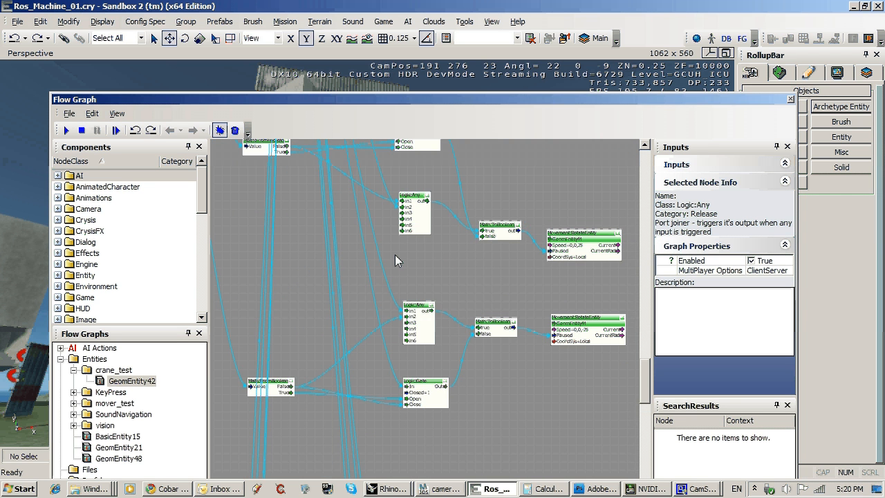
pyautogui.moveTo(329, 235); pyautogui.dragTo(384, 306, button='right')
pyautogui.scroll(-1, 398, 313)
pyautogui.scroll(-1, 460, 297)
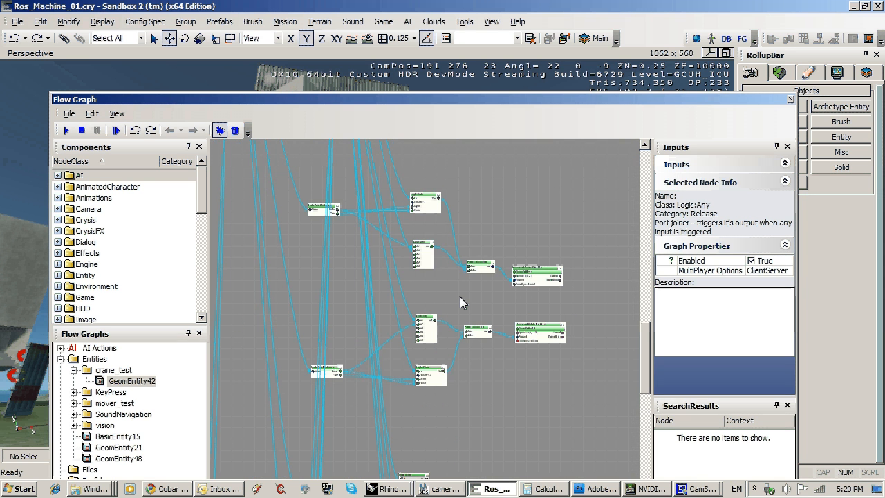
pyautogui.scroll(-1, 460, 296)
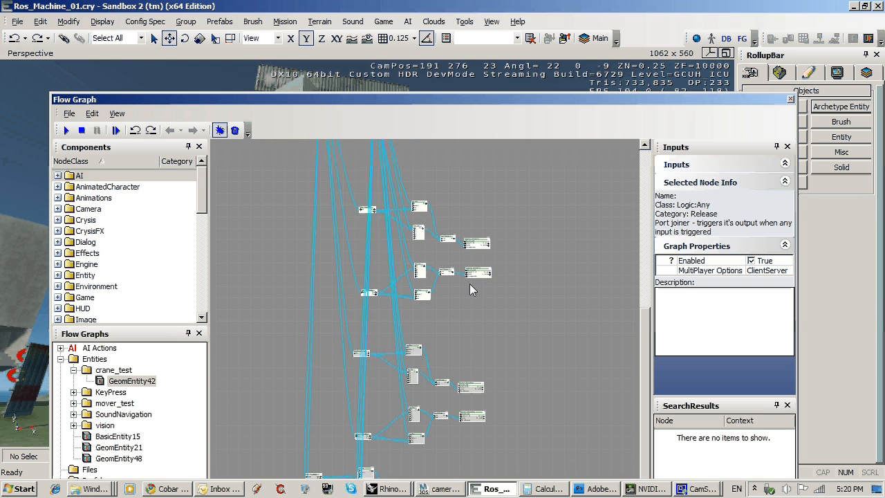
pyautogui.moveTo(470, 284); pyautogui.dragTo(449, 202, button='right')
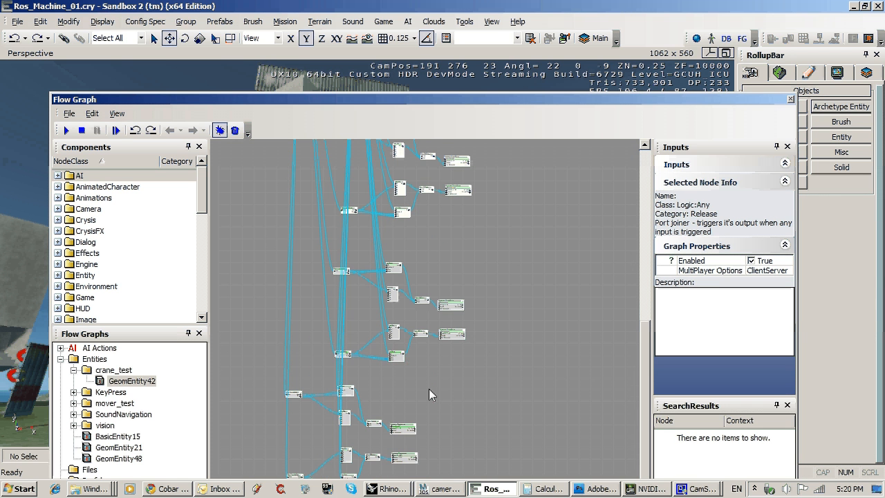
# Step: Examine the RotateEntity nodes for GeomEntity46 and GeomEntity47 in the last blocks of the crane graph
pyautogui.moveTo(429, 389); pyautogui.dragTo(452, 301, button='right')
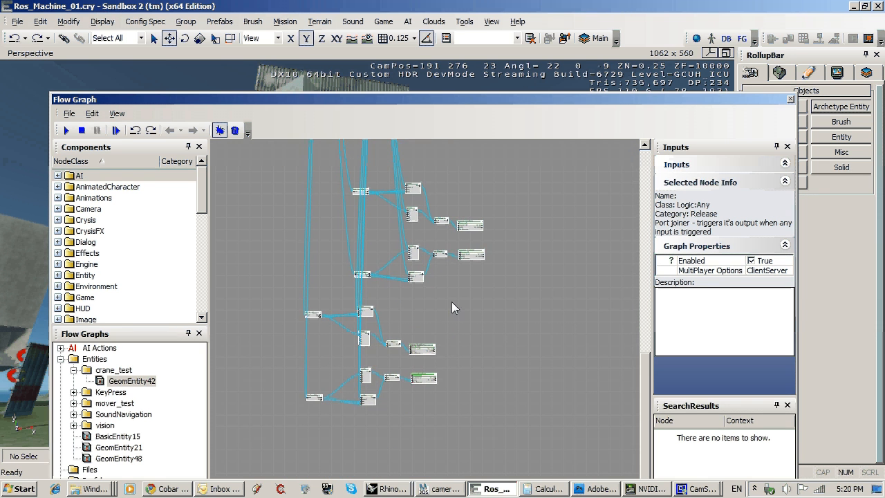
pyautogui.scroll(3, 486, 197)
pyautogui.scroll(2, 469, 266)
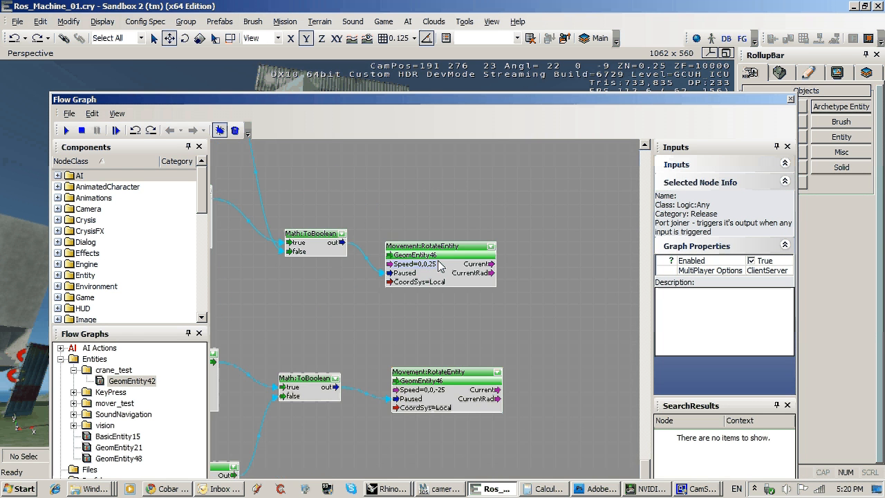
pyautogui.scroll(-4, 442, 290)
pyautogui.moveTo(457, 396); pyautogui.dragTo(485, 170, button='right')
pyautogui.scroll(2, 503, 186)
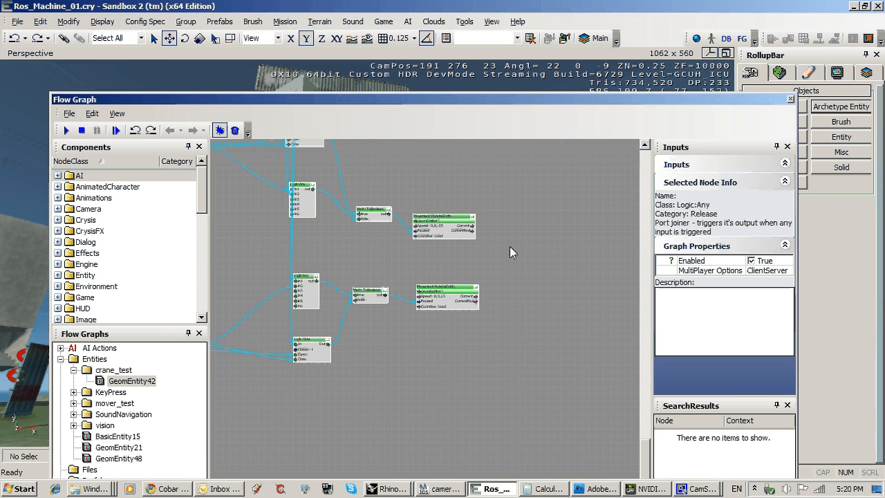
pyautogui.scroll(2, 491, 314)
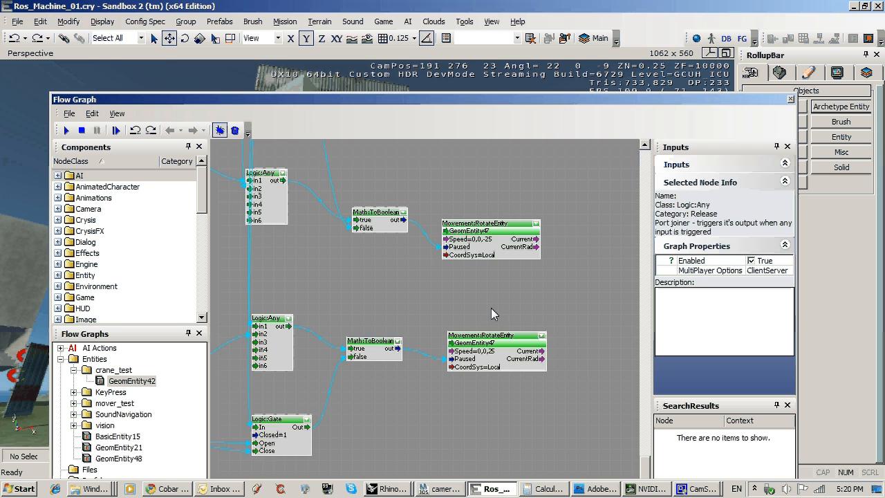
pyautogui.scroll(1, 491, 311)
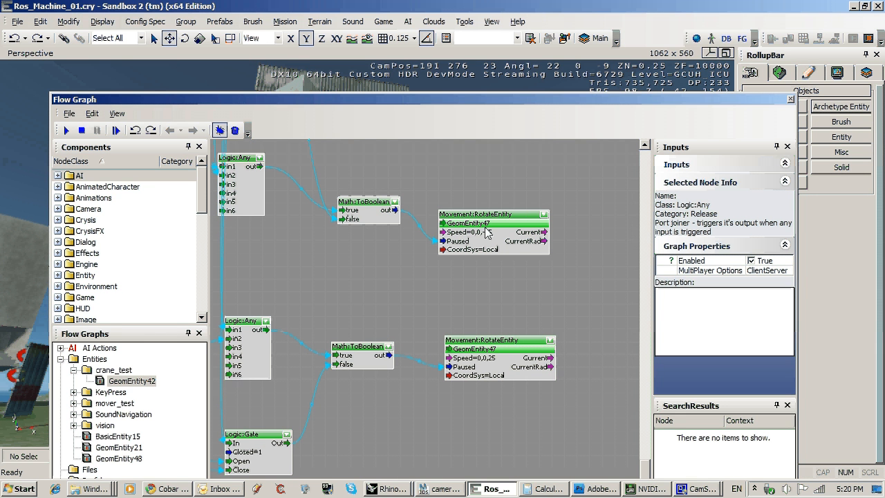
# Step: Assign the smaller crane arm's end segment, GeomEntity52, to the last RotateEntity node with speed 0,0,25
pyautogui.moveTo(574, 102); pyautogui.dragTo(884, 110)
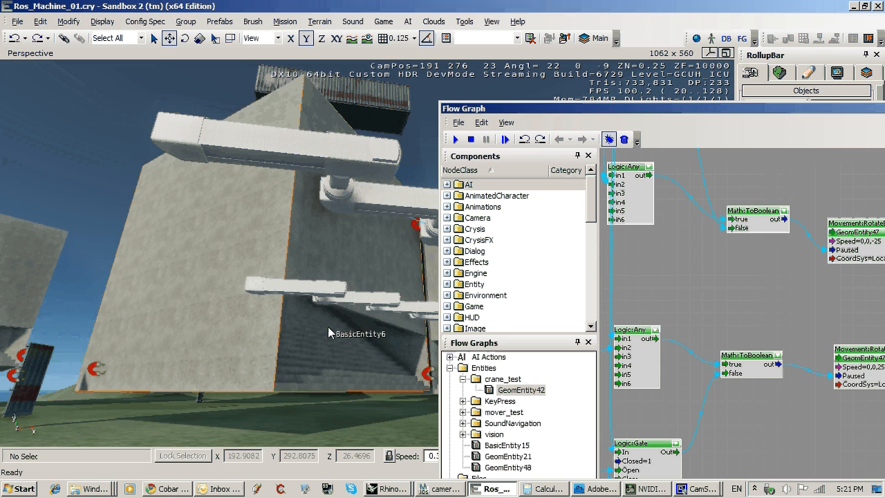
pyautogui.click(309, 293)
pyautogui.click(308, 292)
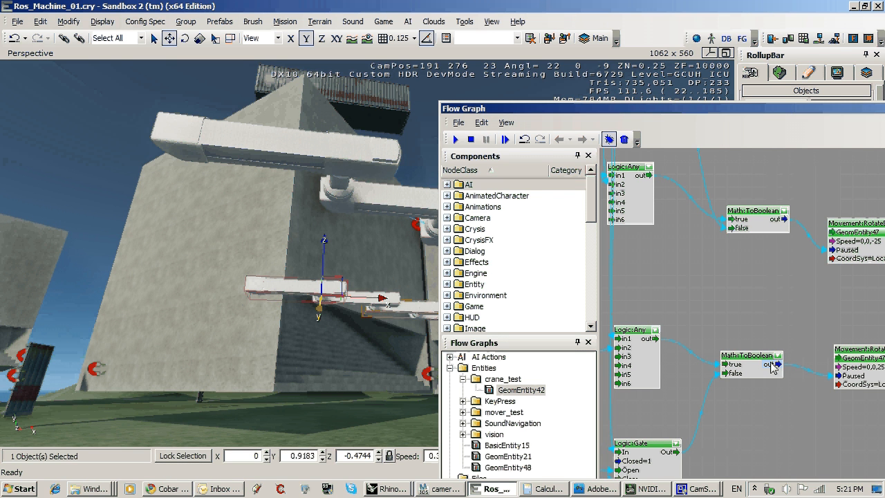
pyautogui.doubleClick(660, 113)
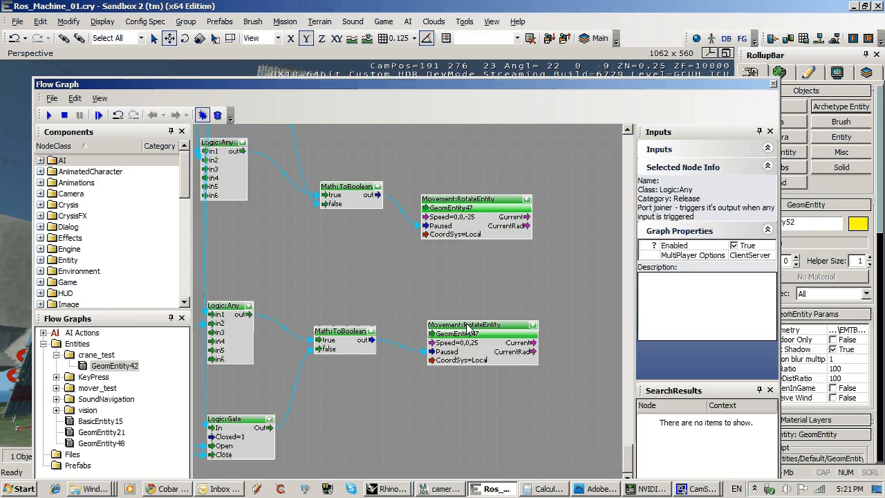
pyautogui.rightClick(479, 339)
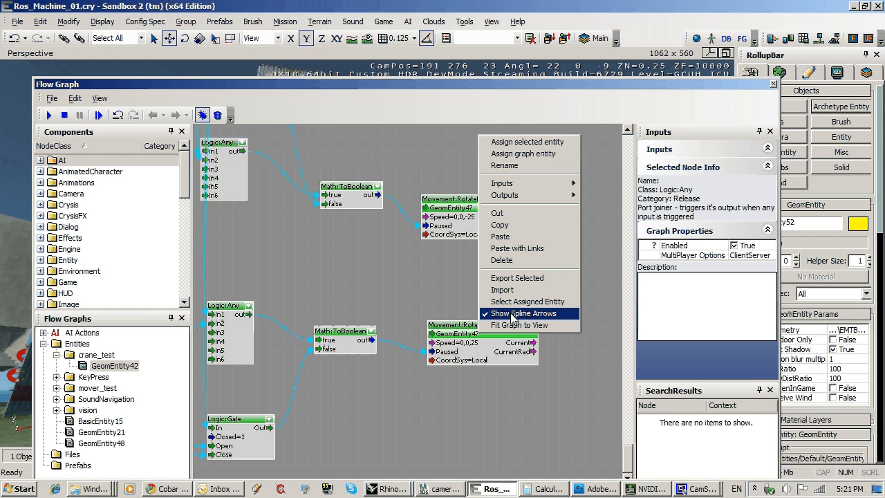
pyautogui.click(521, 143)
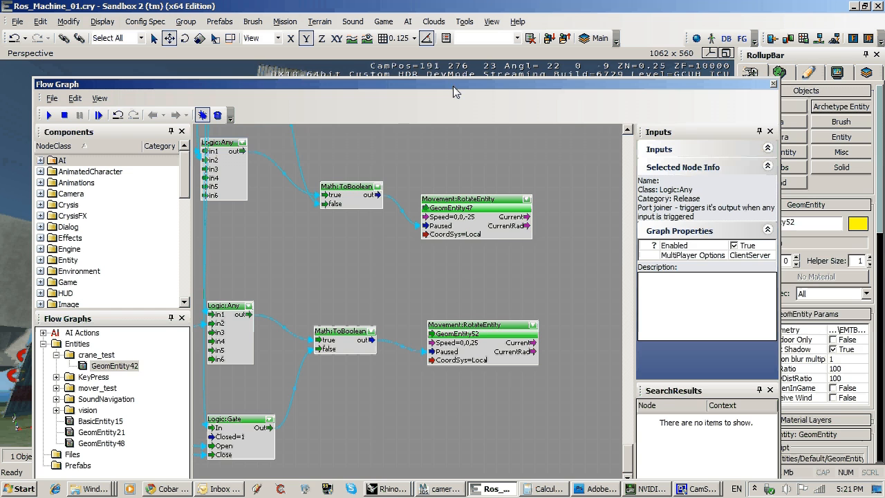
# Step: Reassign the larger crane arm's end segment, GeomEntity47, to the RotateEntity node with speed 0,0,25
pyautogui.moveTo(452, 85); pyautogui.dragTo(686, 100)
pyautogui.moveTo(180, 242); pyautogui.dragTo(164, 251, button='right')
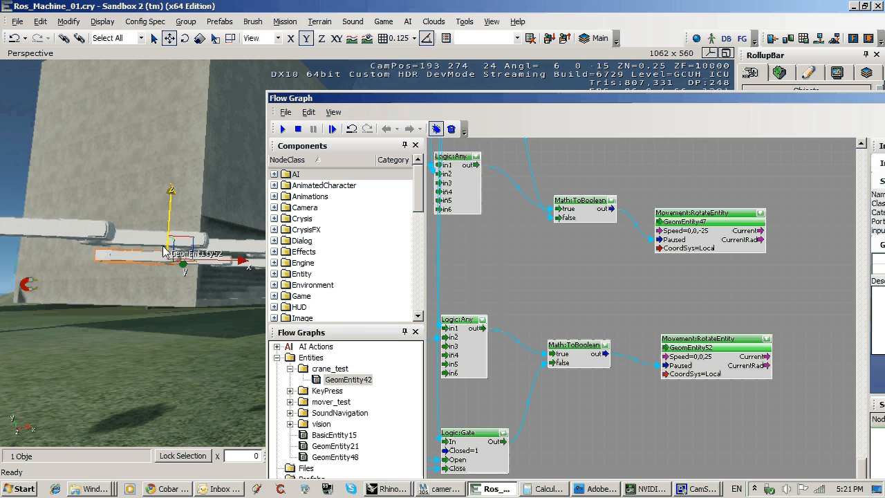
pyautogui.click(54, 233)
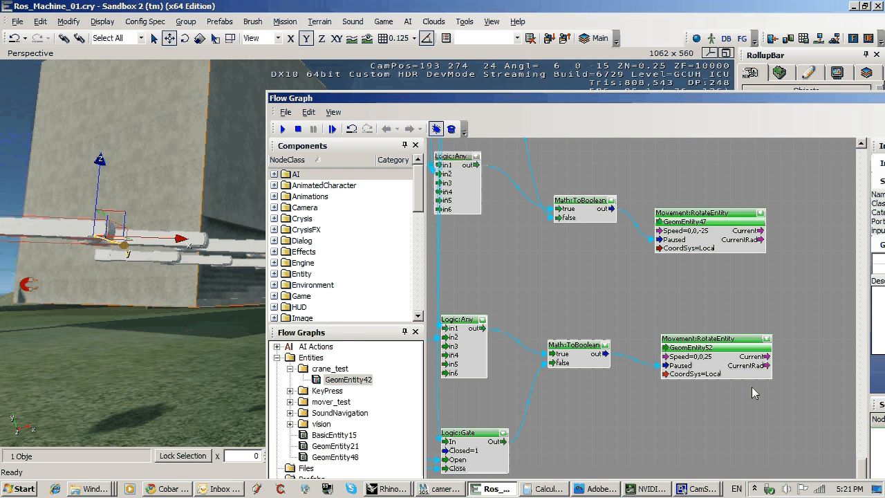
pyautogui.rightClick(691, 349)
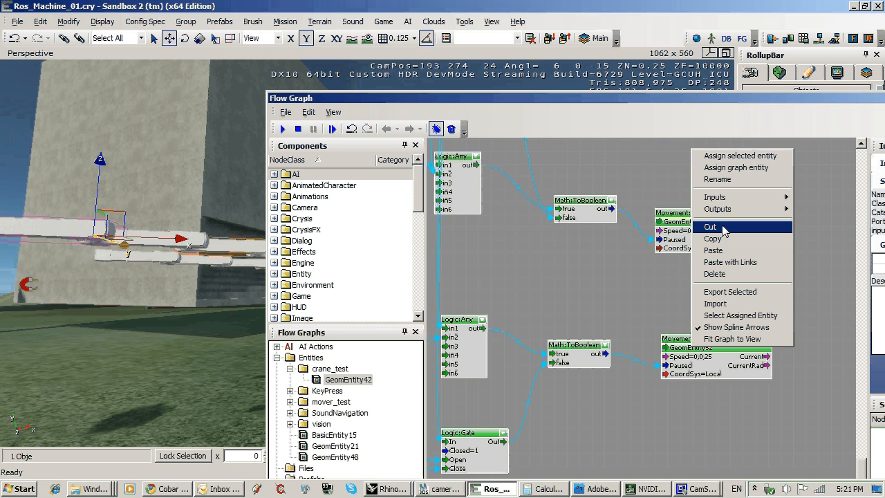
pyautogui.click(733, 156)
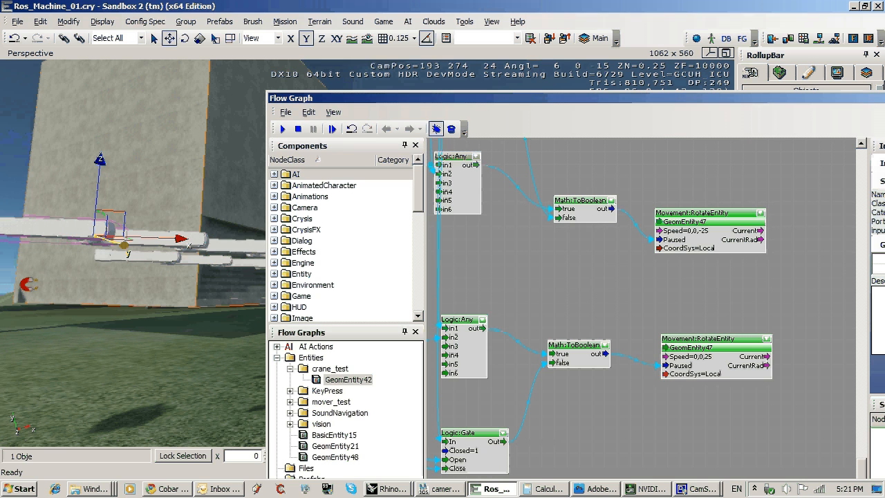
# Step: Close the flow graph and enter game mode to test rotating the crane arm segments in both directions
pyautogui.moveTo(867, 99); pyautogui.dragTo(524, 140)
pyautogui.click(663, 141)
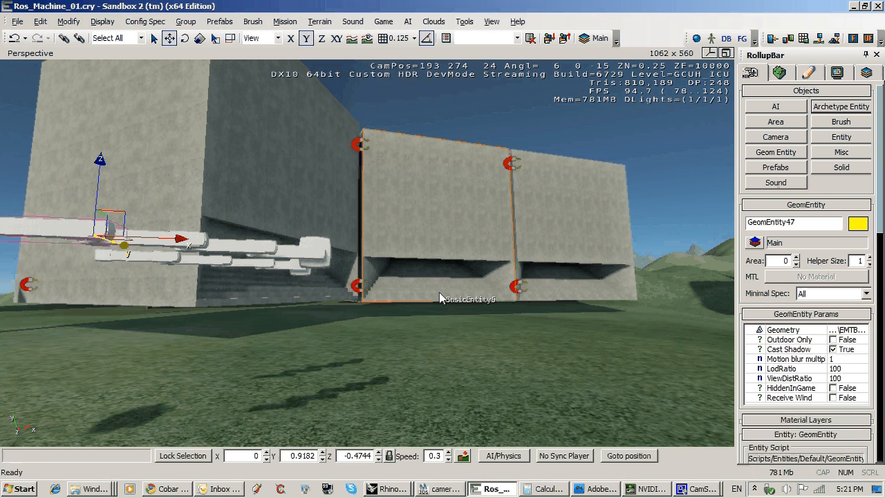
pyautogui.hotkey('ctrl', 'g')
pyautogui.press('a')
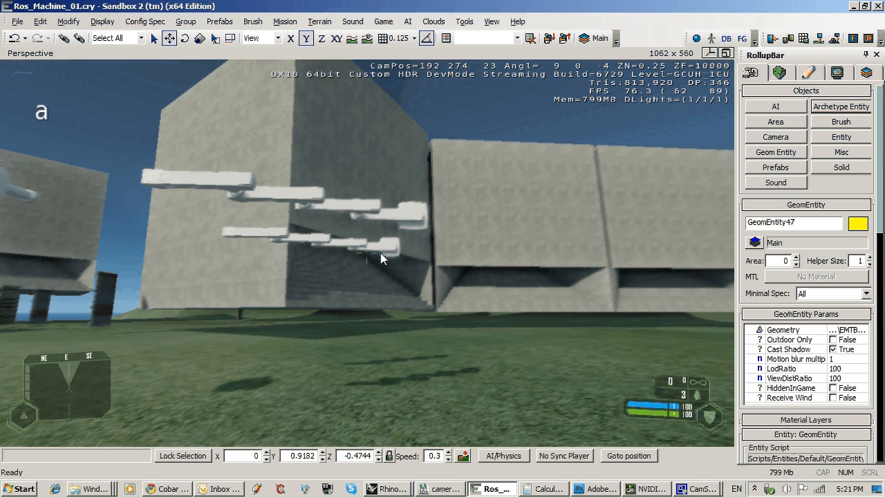
pyautogui.press('w')
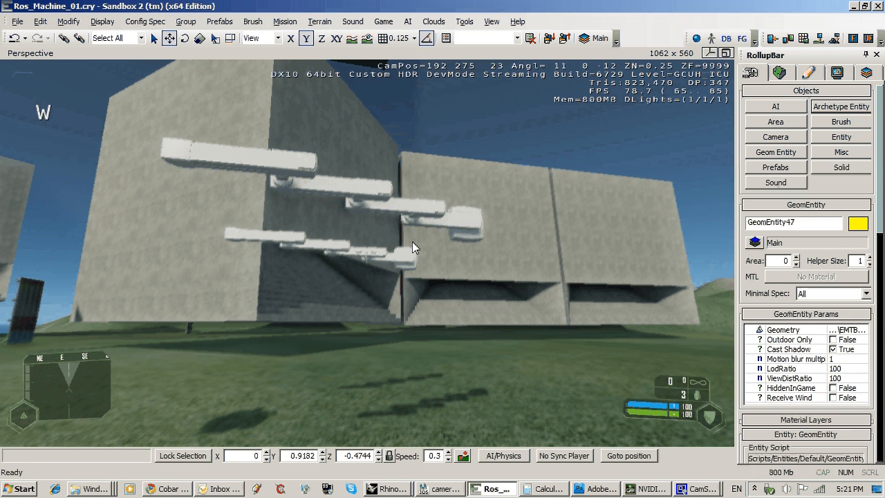
pyautogui.press('w')
pyautogui.press('Left')
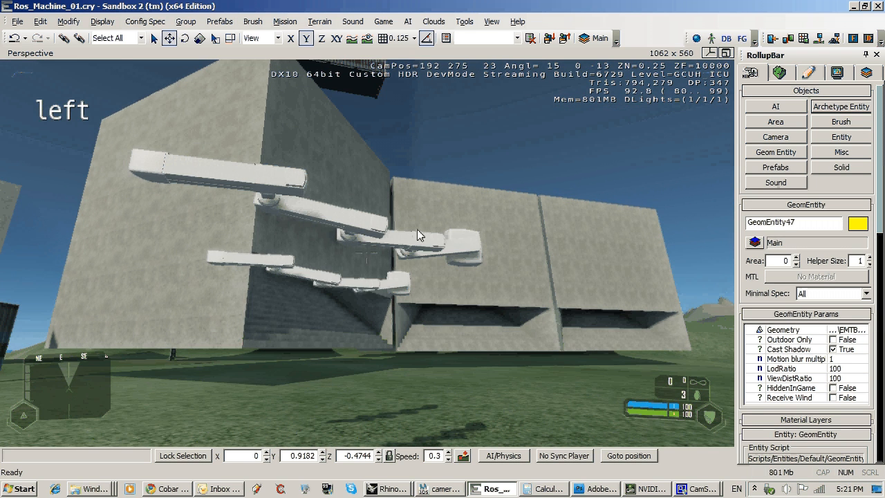
pyautogui.press('Right')
# Step: Move away from the crane arms and test their rotation in both directions from a distance
pyautogui.moveTo(418, 228); pyautogui.dragTo(516, 279, button='right')
pyautogui.press('a')
pyautogui.press('d')
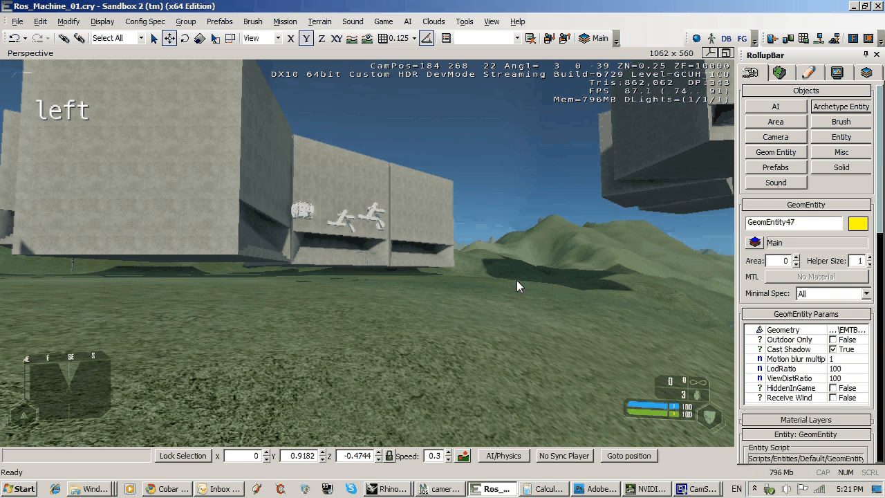
pyautogui.rightClick(516, 280)
pyautogui.click(517, 280)
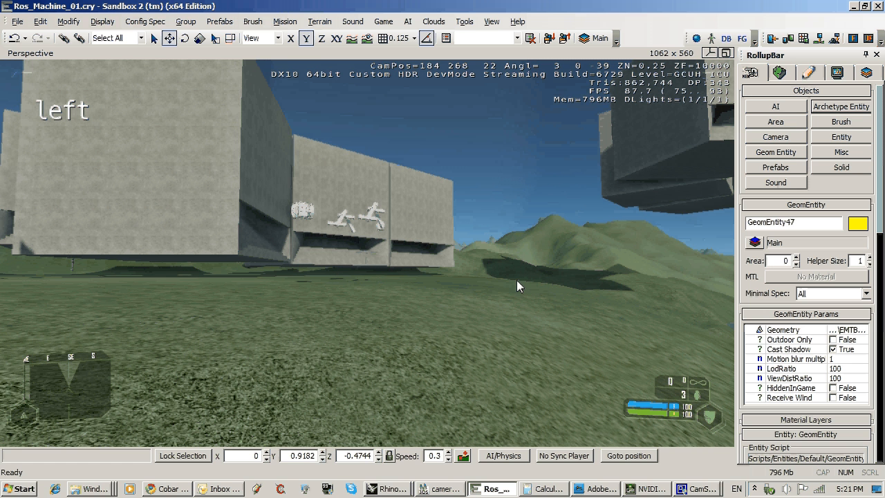
pyautogui.rightClick(517, 280)
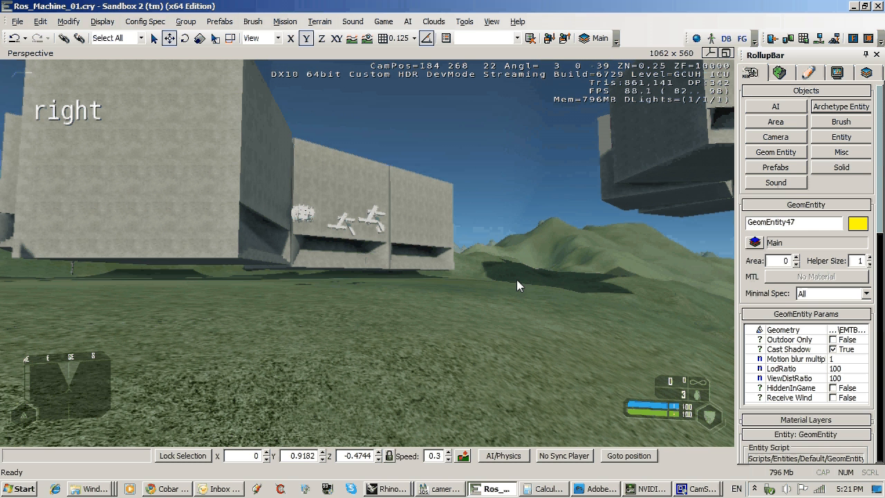
# Step: Walk up to the crane arms and back off again while triggering their rotation in each direction
pyautogui.press('w')
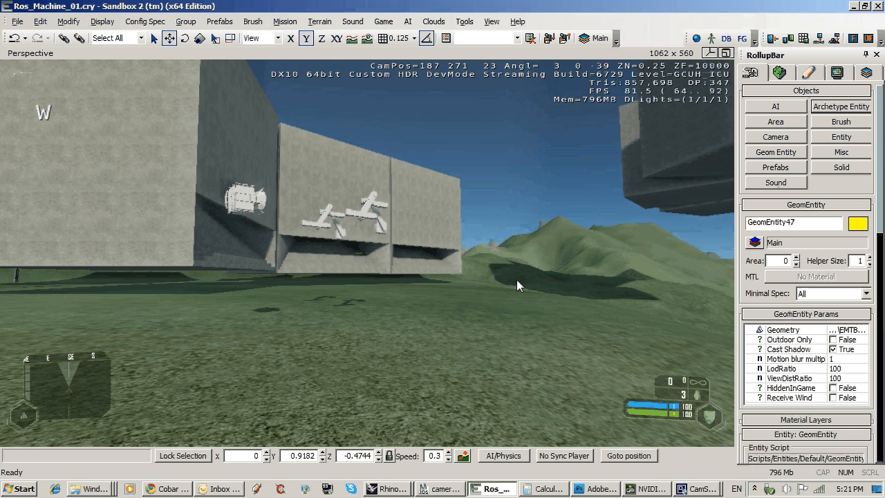
pyautogui.press('w')
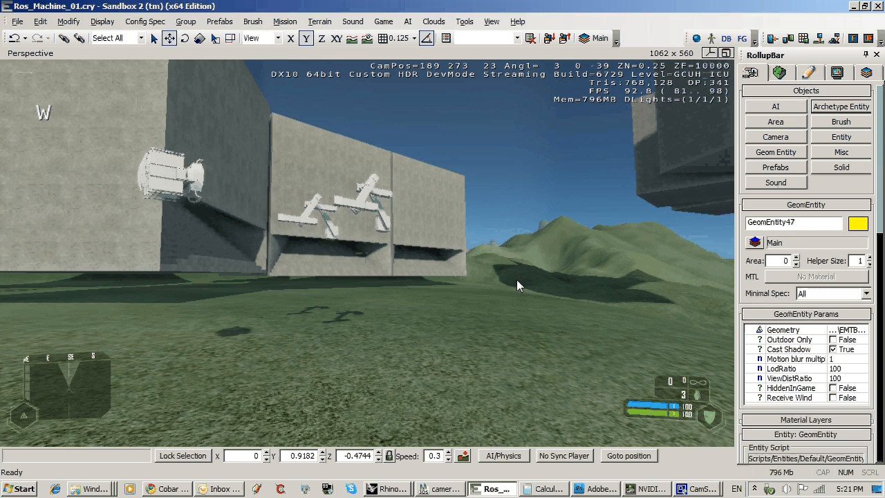
pyautogui.press('Right')
pyautogui.press('Left')
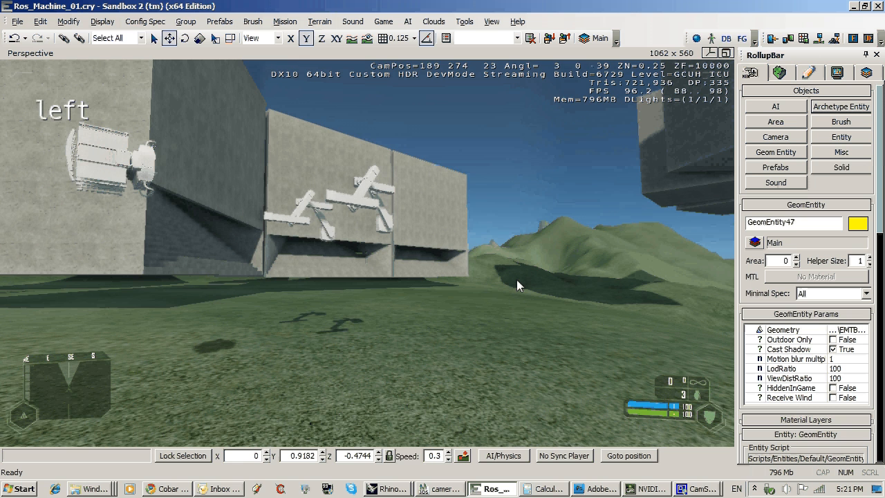
pyautogui.press('s')
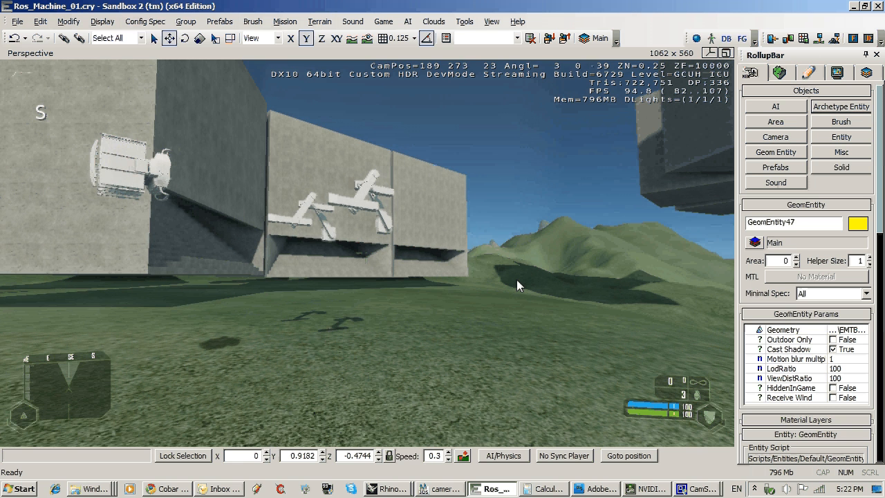
pyautogui.press('Right')
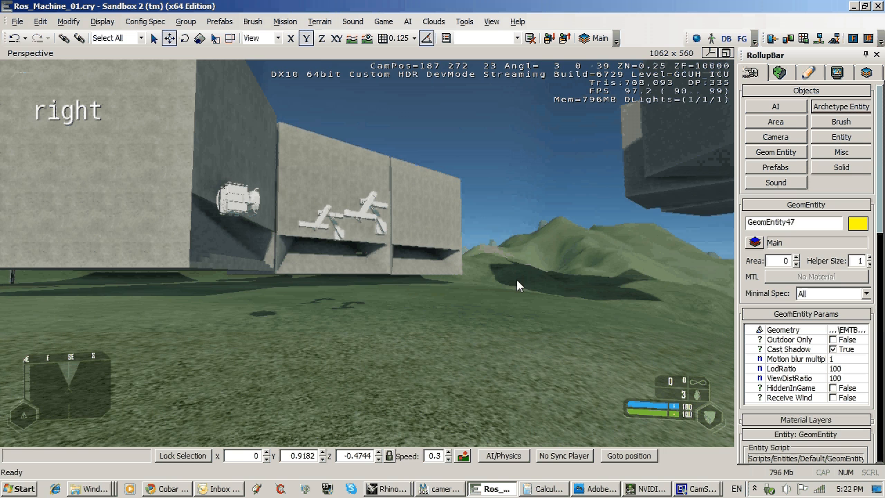
# Step: Walk around to the other side of the crane arms and view their bent segments beside the hanging blocks
pyautogui.press('w')
pyautogui.press('w')
pyautogui.moveTo(499, 276); pyautogui.dragTo(667, 268, button='right')
pyautogui.press('a')
pyautogui.press('w')
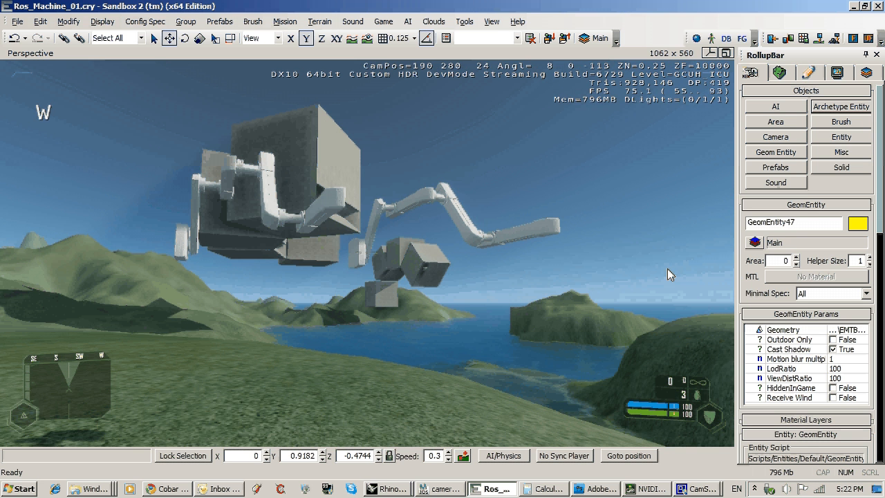
pyautogui.press('w')
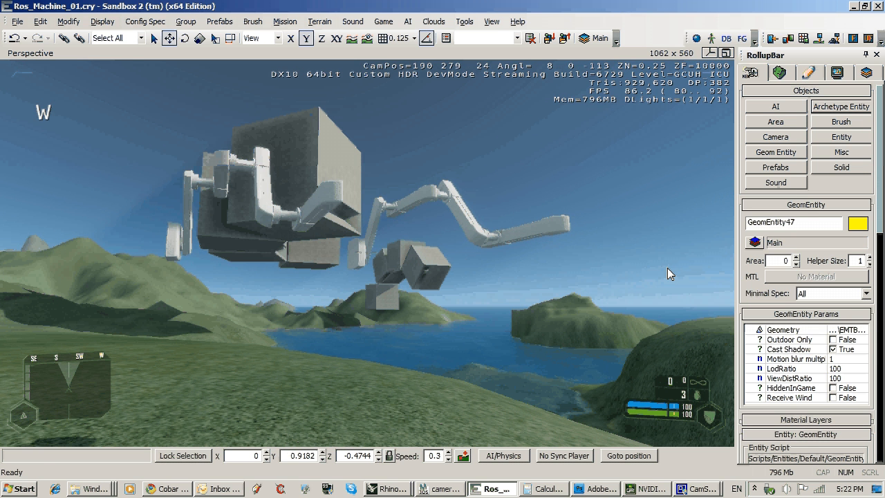